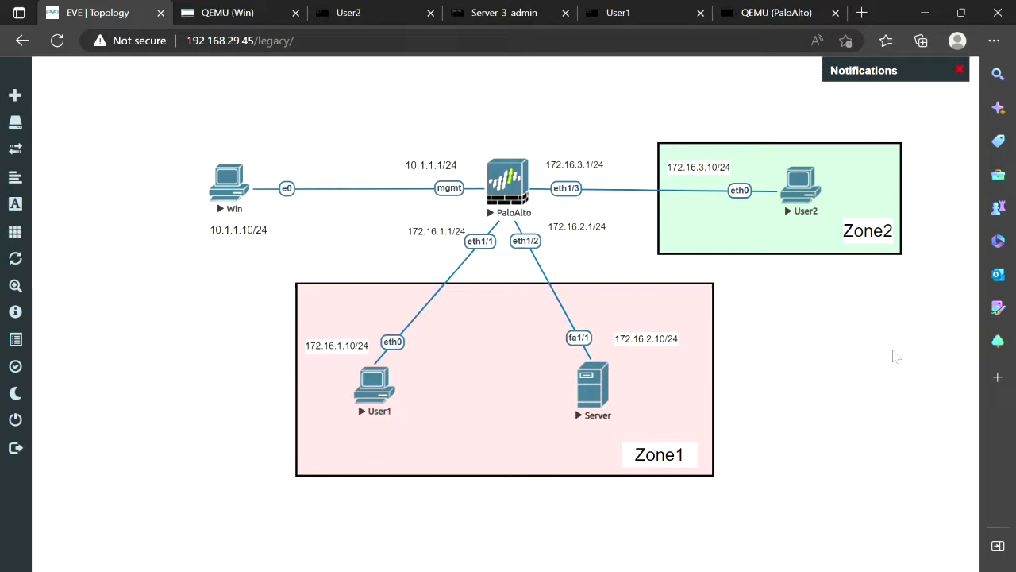
- Mark up the topology by circling Win, writing Trust in Zone1 and Untrust in Zone2, and ticking both zone labels
mouse_move(231, 147)
mouse_down()
mouse_move(224, 266)
mouse_move(265, 166)
mouse_move(230, 148)
mouse_up()
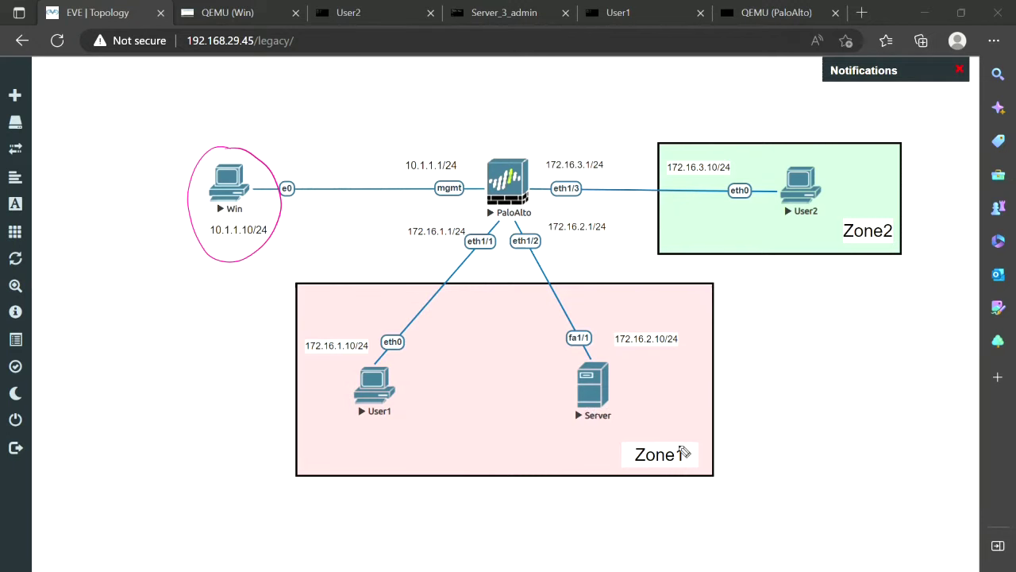
drag(666, 433, 700, 415)
drag(849, 213, 876, 204)
mouse_move(491, 450)
mouse_down()
mouse_move(512, 446)
mouse_move(505, 466)
mouse_move(562, 451)
mouse_up()
mouse_move(728, 231)
mouse_down()
mouse_move(797, 238)
mouse_move(803, 225)
mouse_up()
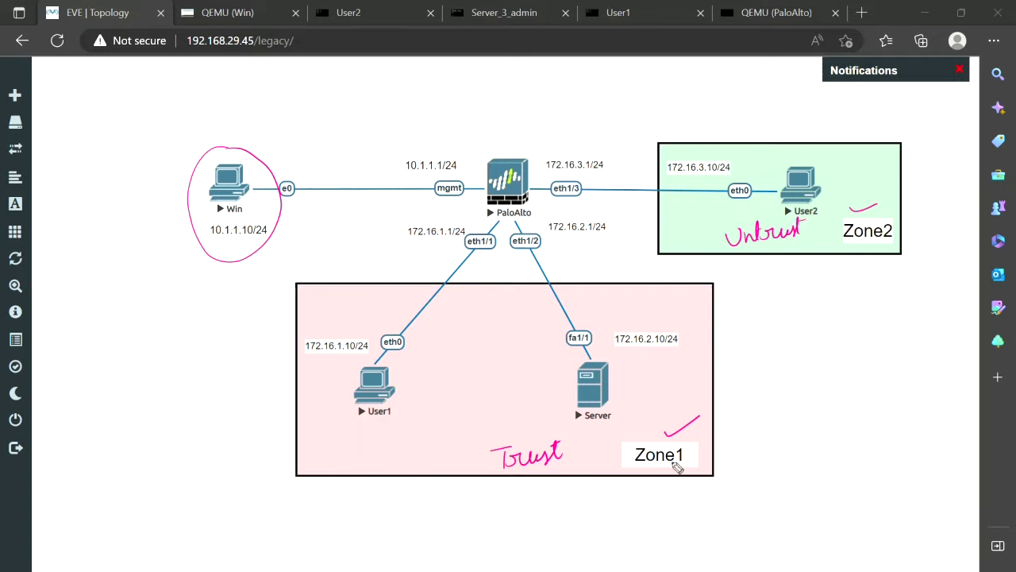
drag(689, 448, 710, 435)
drag(881, 228, 900, 213)
- Circle User1 and Server on the topology and tick their IP addresses and the eth1/1 and eth1/2 gateway addresses
mouse_move(347, 381)
mouse_down()
mouse_move(359, 425)
mouse_move(403, 367)
mouse_move(335, 369)
mouse_up()
drag(315, 330, 342, 321)
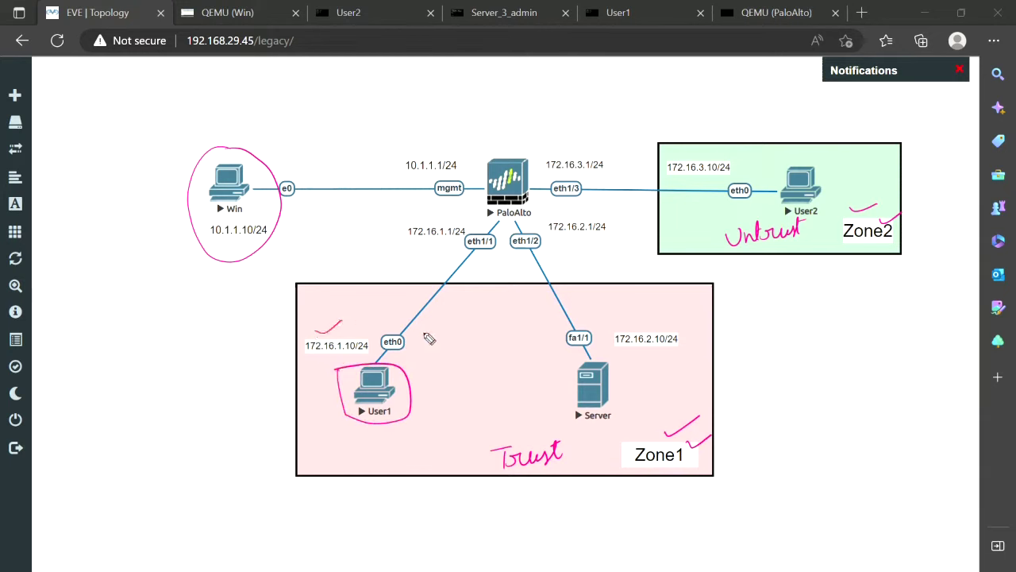
mouse_move(558, 331)
mouse_down()
mouse_move(568, 430)
mouse_move(624, 379)
mouse_move(540, 336)
mouse_up()
mouse_move(623, 373)
mouse_down()
mouse_move(647, 355)
mouse_move(658, 317)
mouse_up()
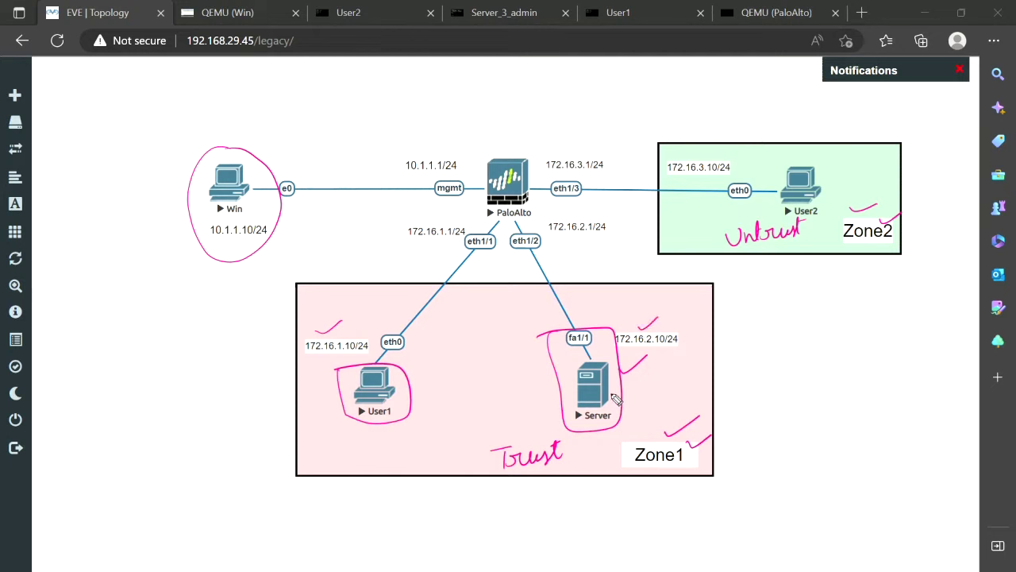
drag(561, 235, 580, 229)
drag(424, 225, 447, 214)
- Outline User2, tick its address and the eth1/3 gateway, outline User1 and Server again, and clear all annotations
drag(847, 248, 843, 236)
mouse_move(770, 157)
mouse_down()
mouse_move(770, 205)
mouse_move(831, 195)
mouse_move(777, 214)
mouse_up()
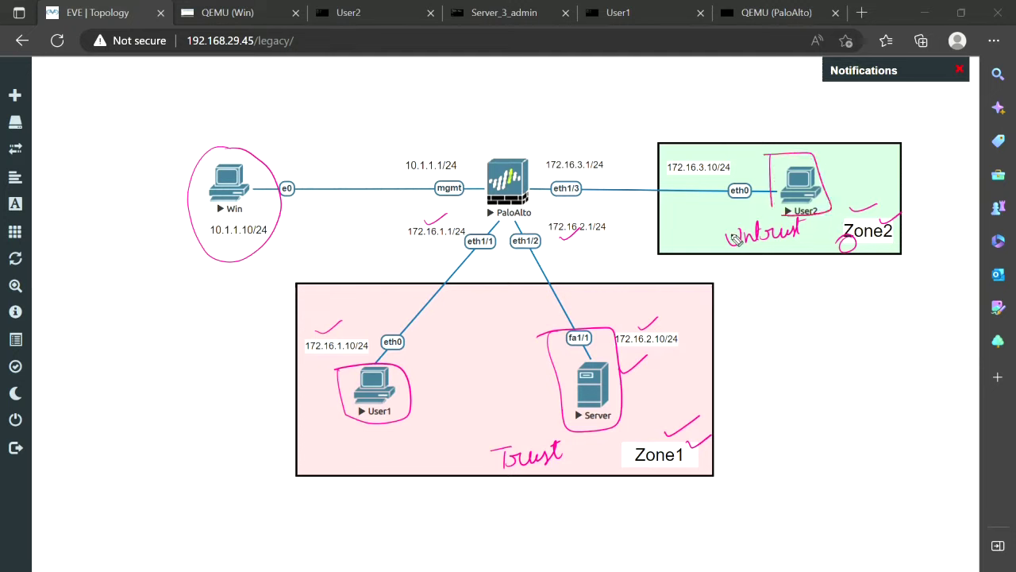
drag(692, 151, 711, 143)
drag(556, 158, 578, 146)
mouse_move(340, 326)
mouse_down()
mouse_move(320, 399)
mouse_move(425, 406)
mouse_move(337, 350)
mouse_up()
mouse_move(668, 325)
mouse_down()
mouse_move(651, 322)
mouse_move(575, 397)
mouse_move(652, 339)
mouse_up()
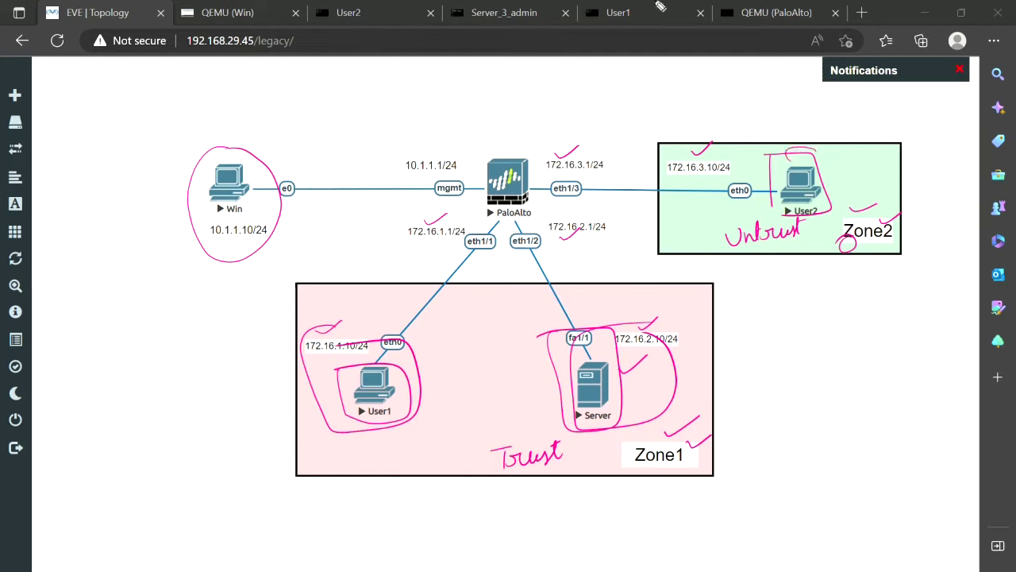
key(e)
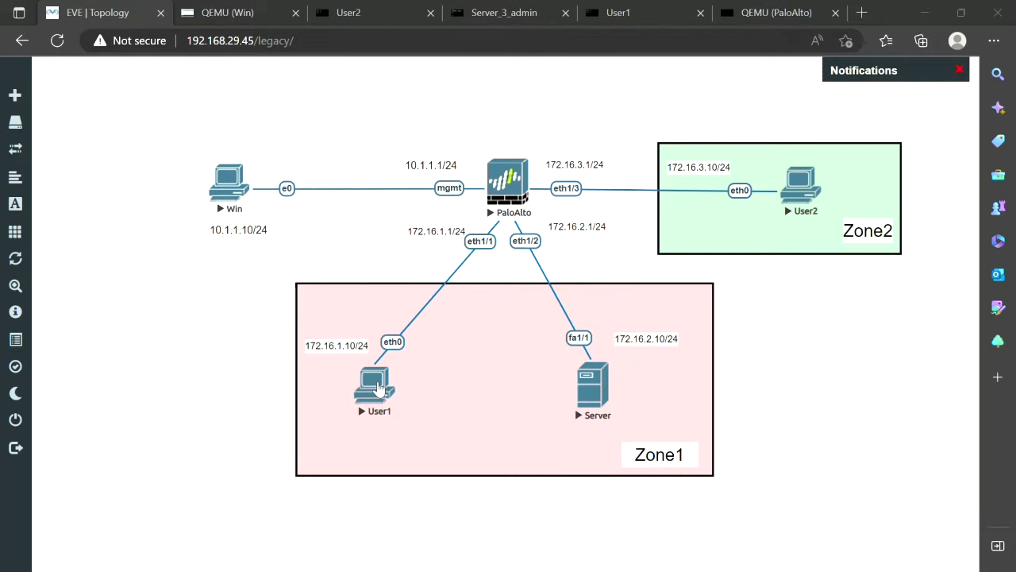
- Switch to the firewall's web interface and set ethernet1/1 to Layer3 with the default virtual router
click(378, 389)
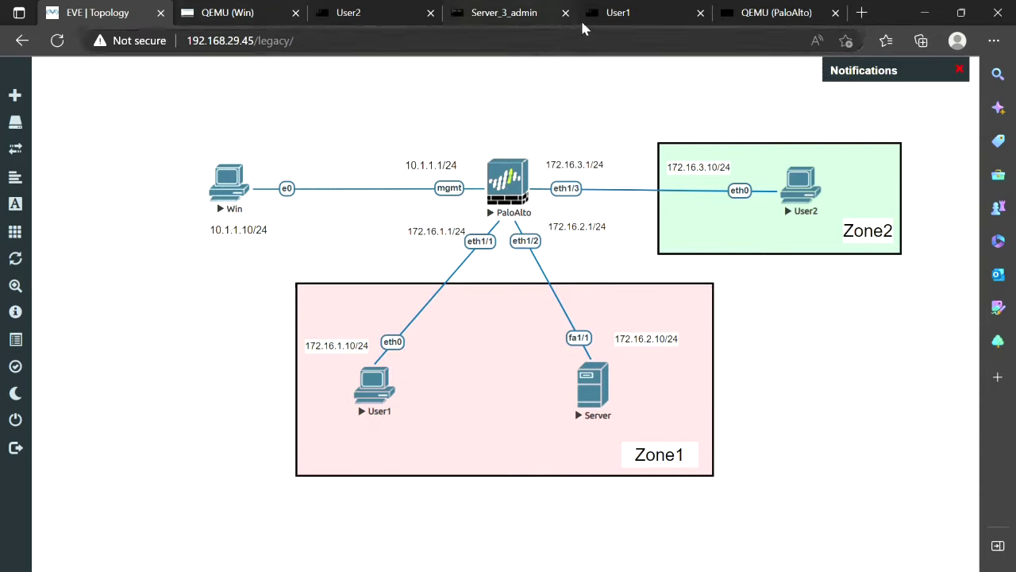
click(236, 21)
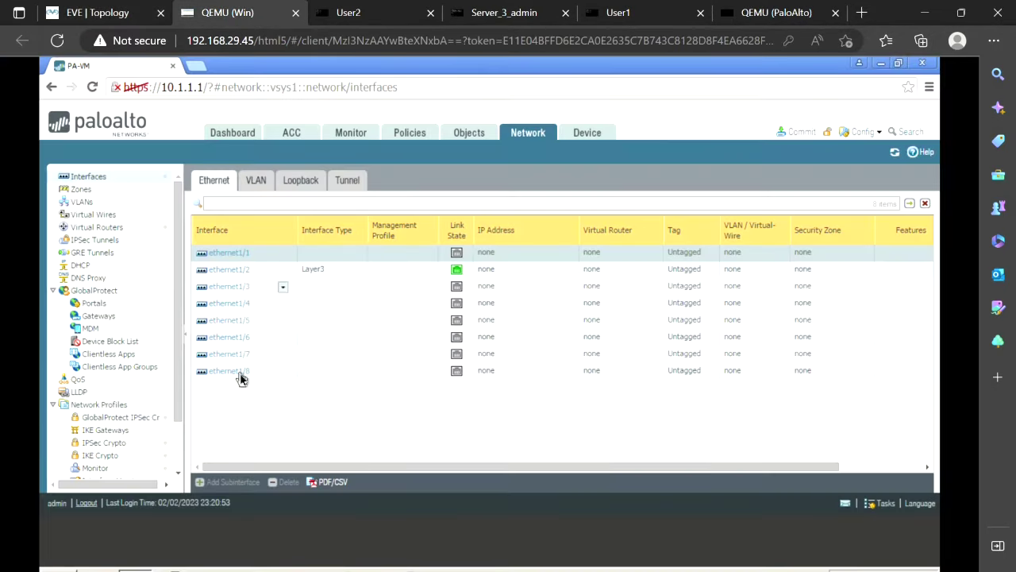
click(223, 256)
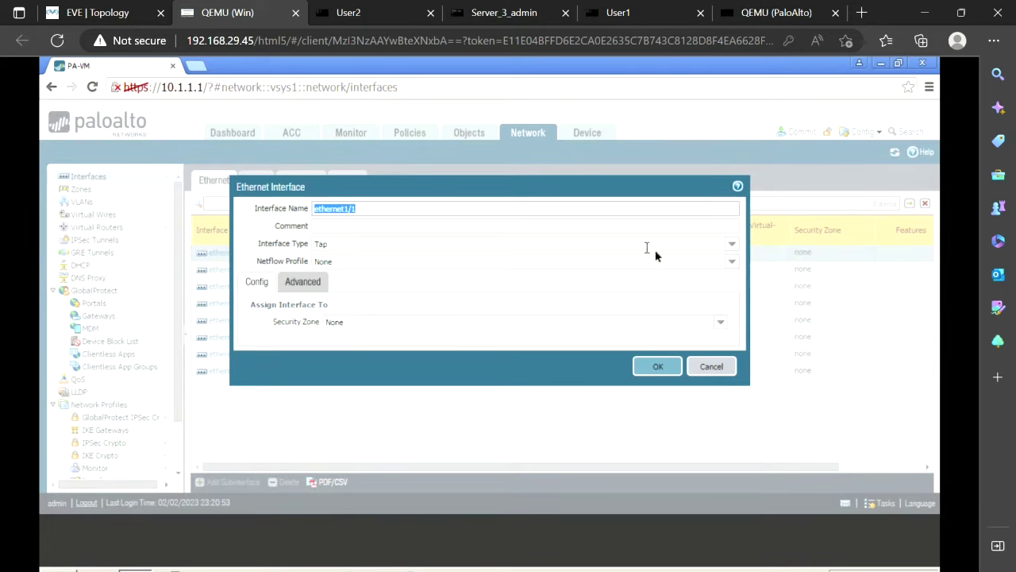
click(732, 246)
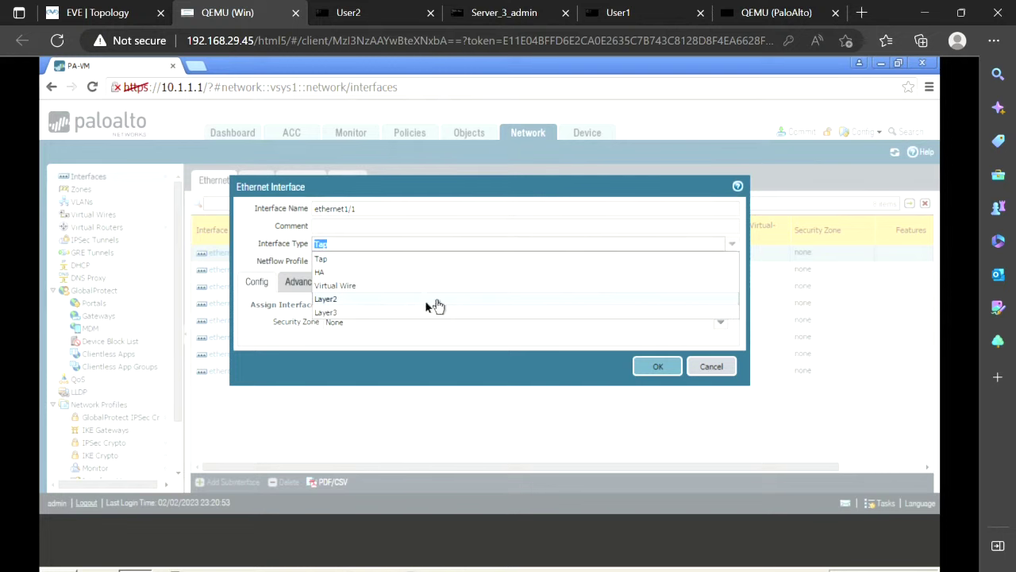
click(351, 314)
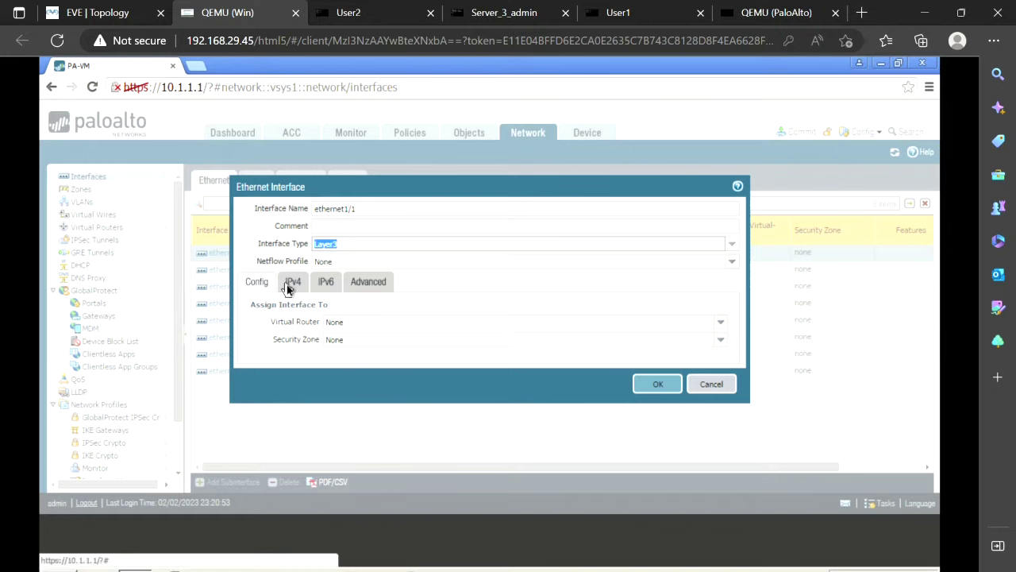
click(724, 323)
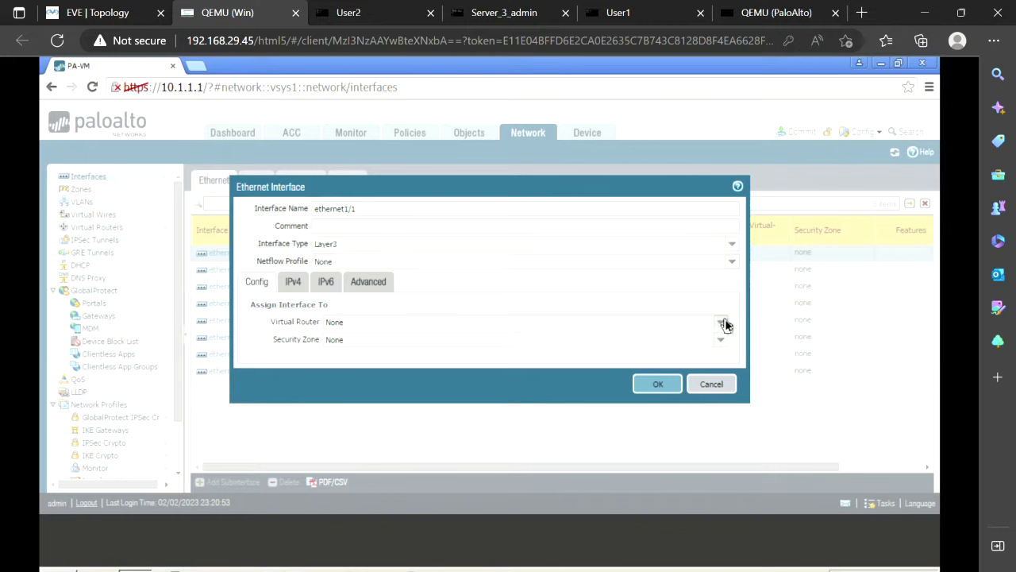
click(377, 352)
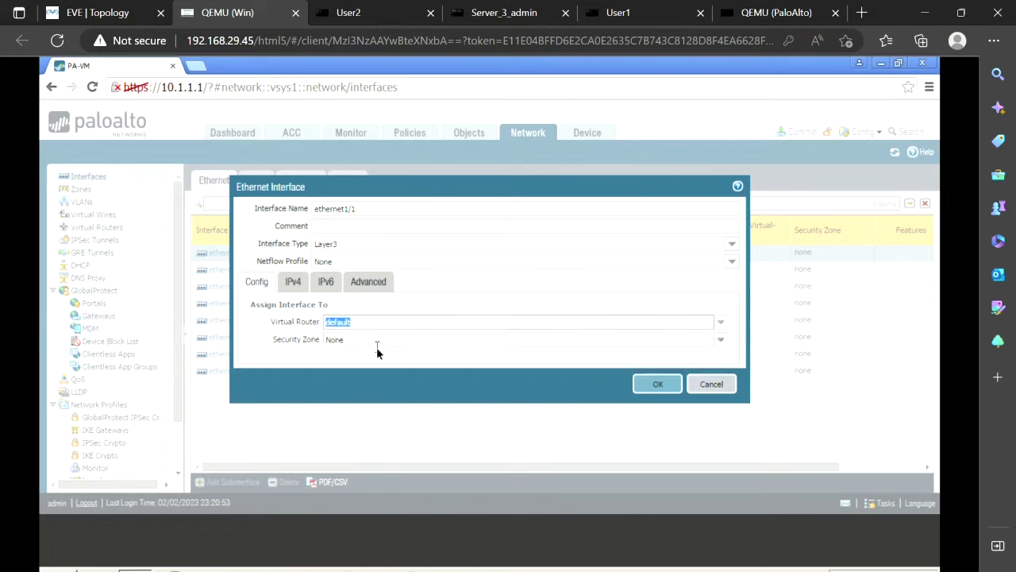
click(719, 343)
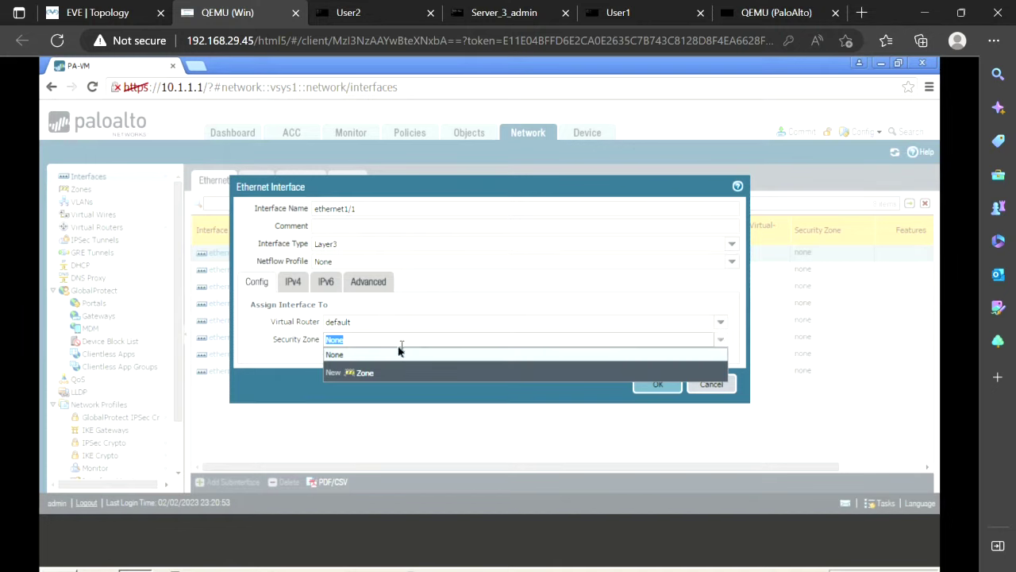
click(270, 385)
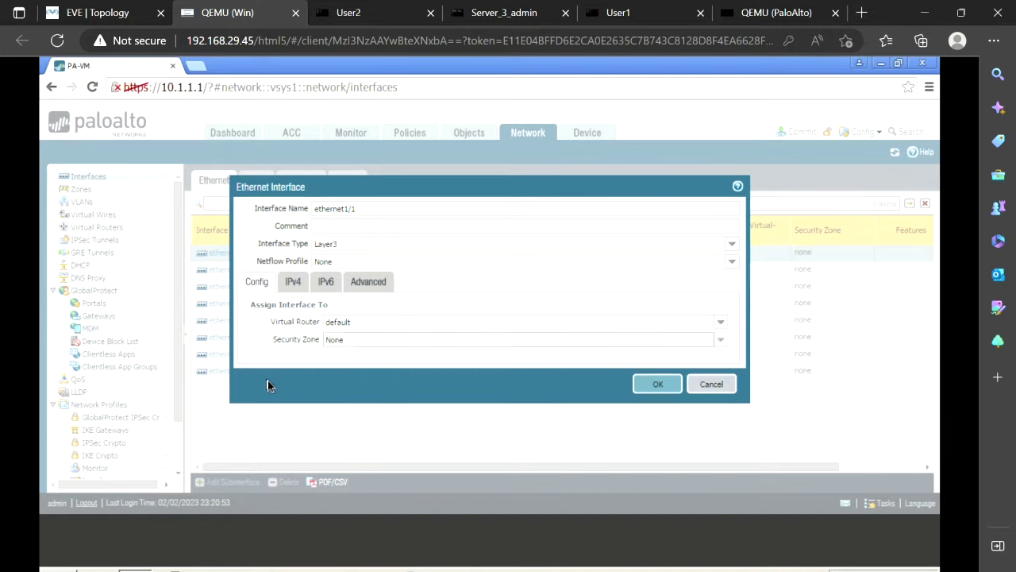
- Add the static IPv4 address 172.16.1.1/24 to ethernet1/1 and save the interface
click(294, 286)
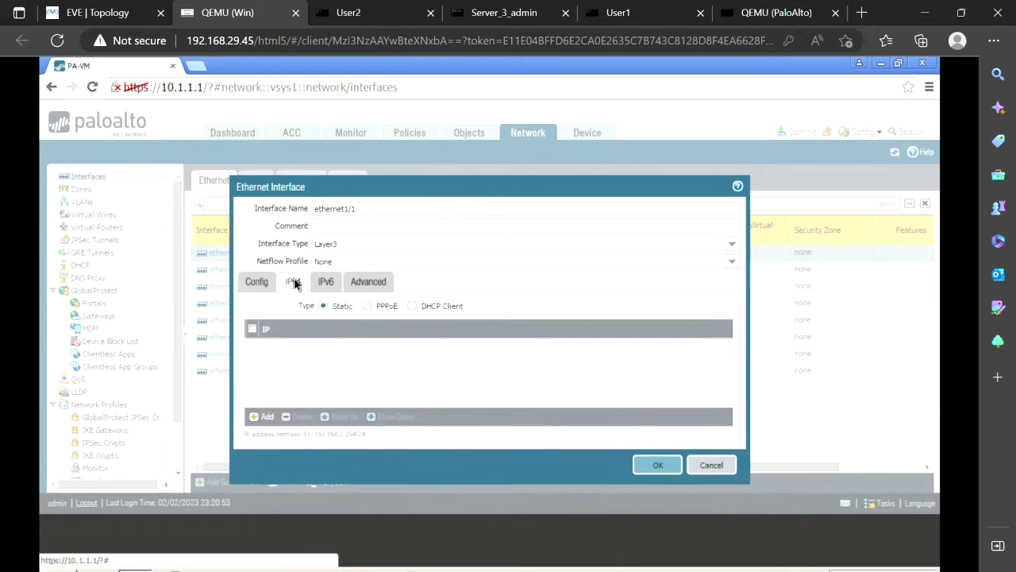
click(262, 417)
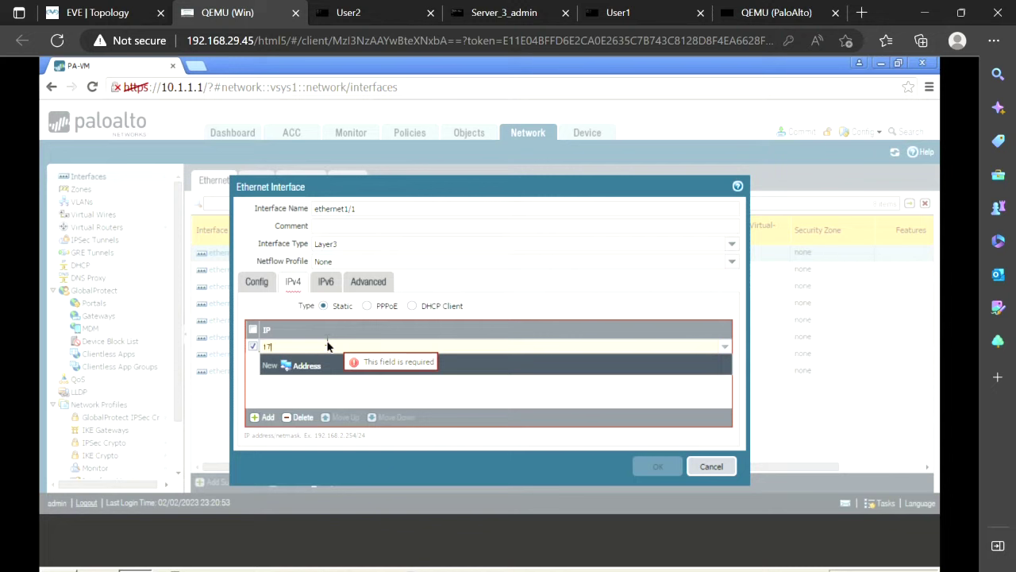
text(172.16.1.1)
key(BackSpace)
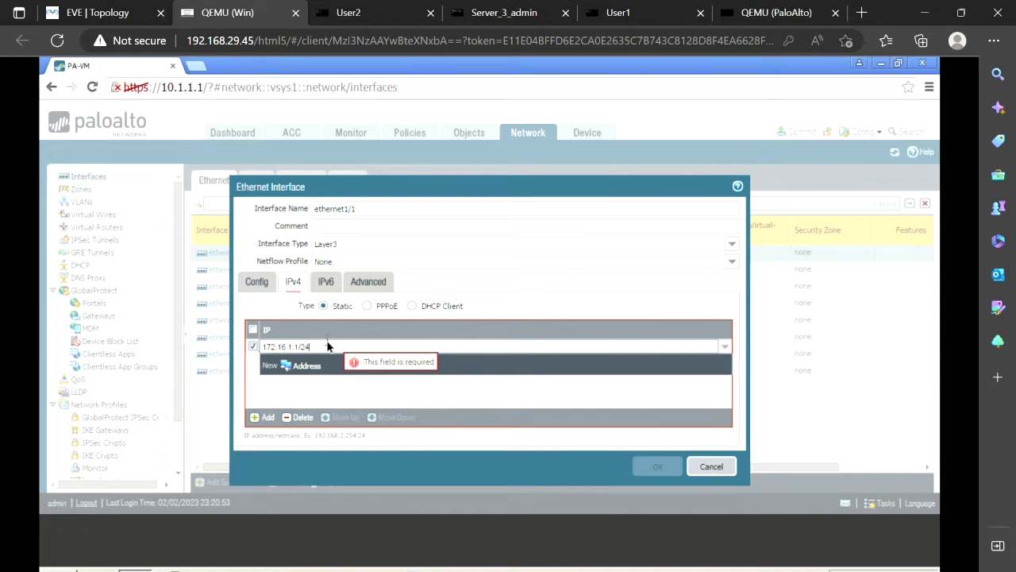
click(469, 391)
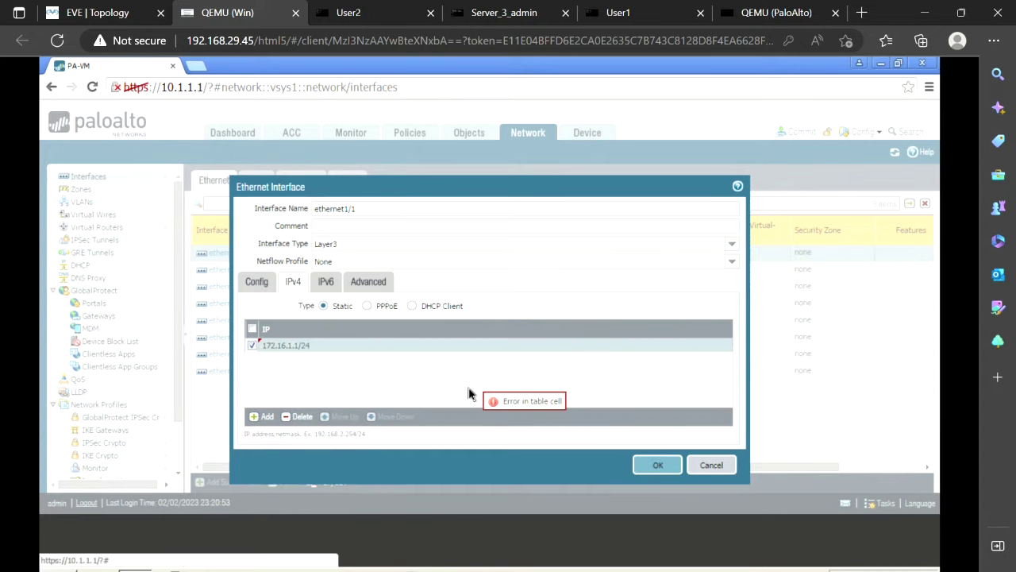
click(657, 466)
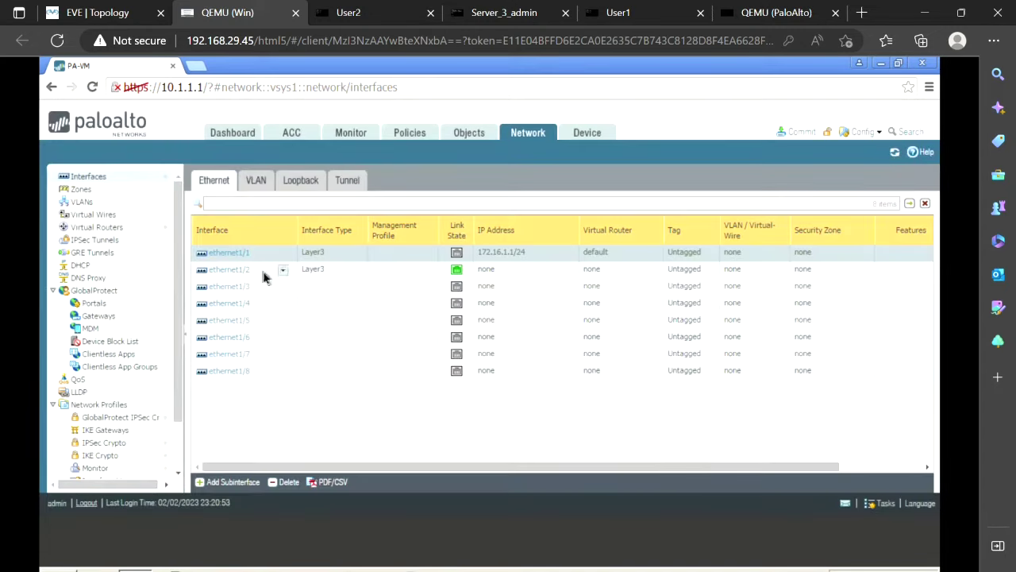
- Assign ethernet1/2 to the default virtual router
click(229, 273)
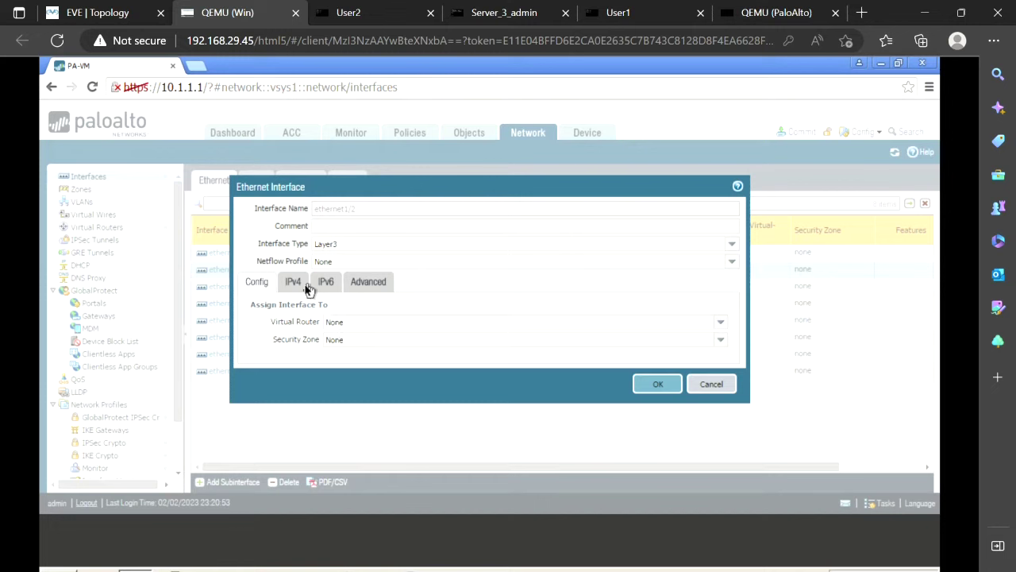
click(720, 328)
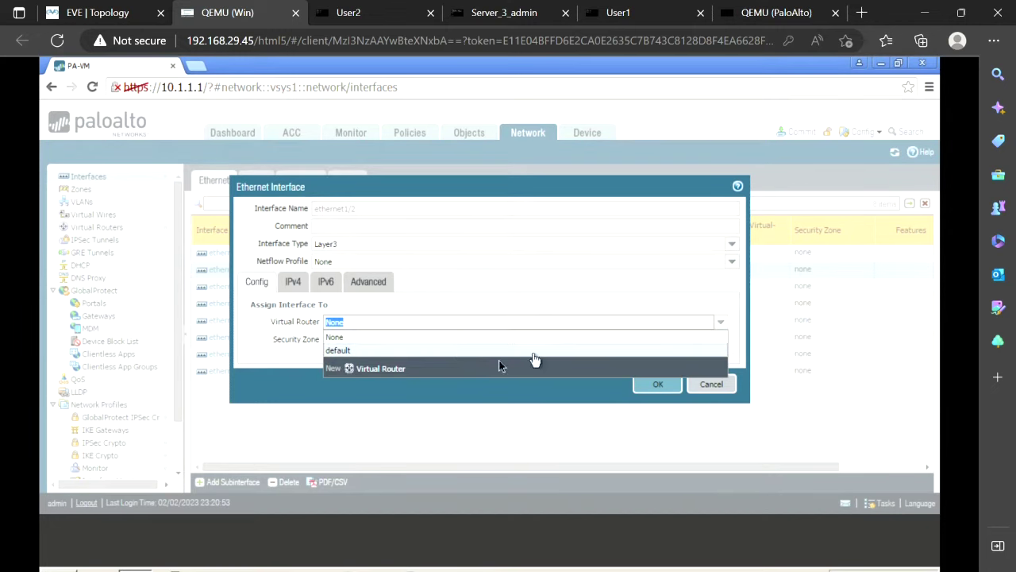
click(458, 348)
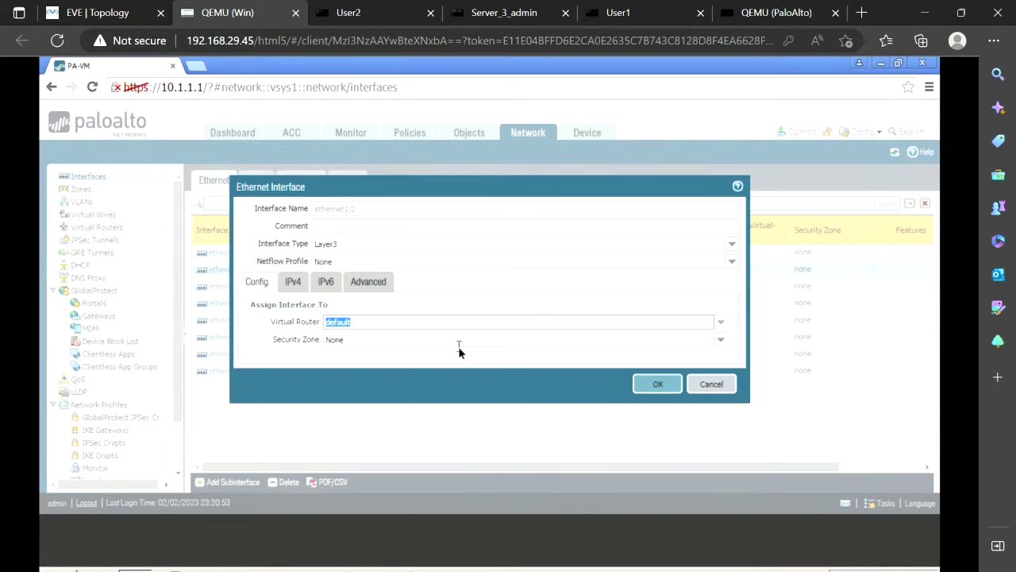
- Add the static IPv4 address 172.16.2.1/24 to ethernet1/2 and save the interface
click(296, 283)
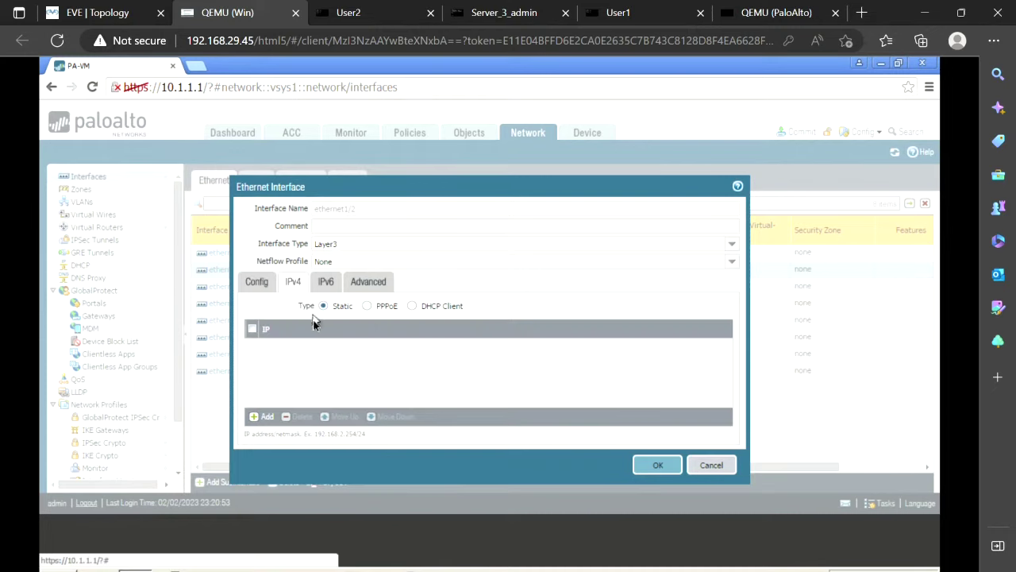
click(265, 419)
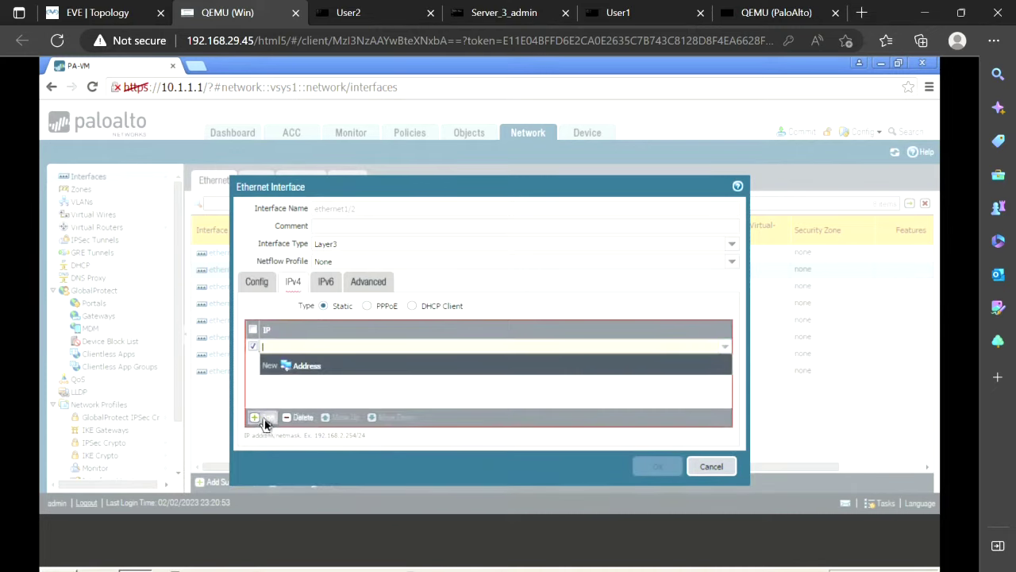
text(172.1)
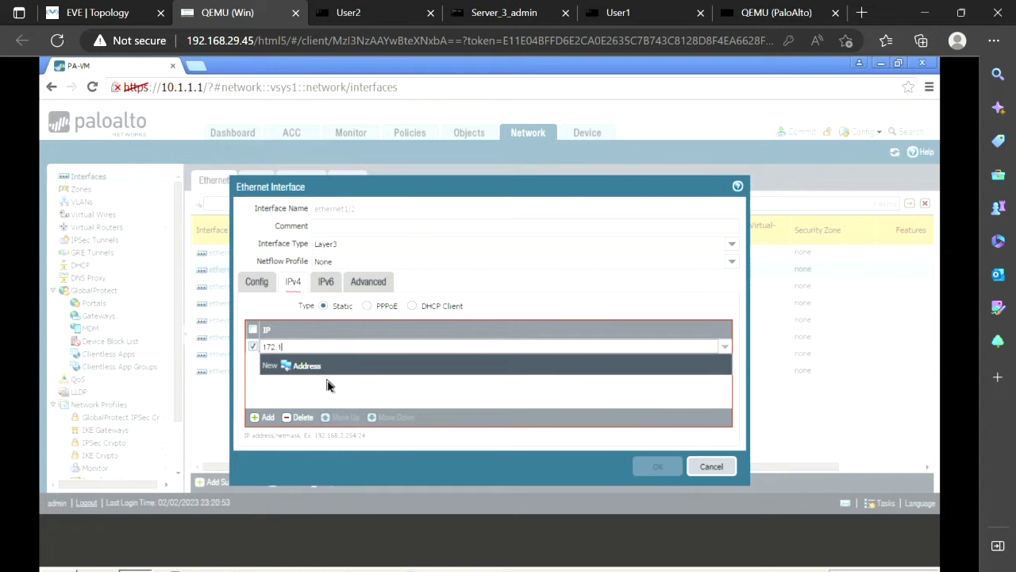
text(6.2.1)
click(352, 410)
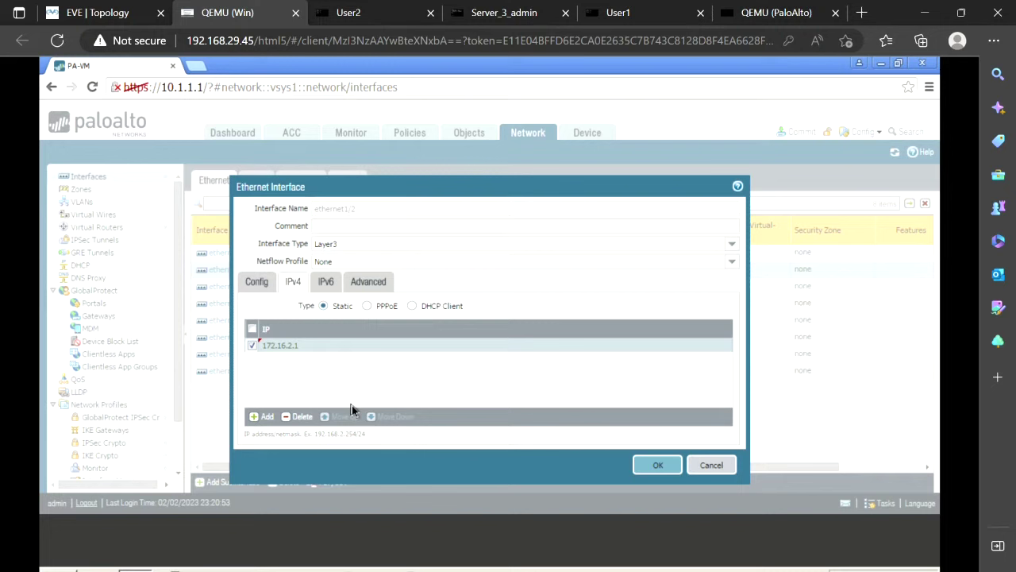
click(301, 347)
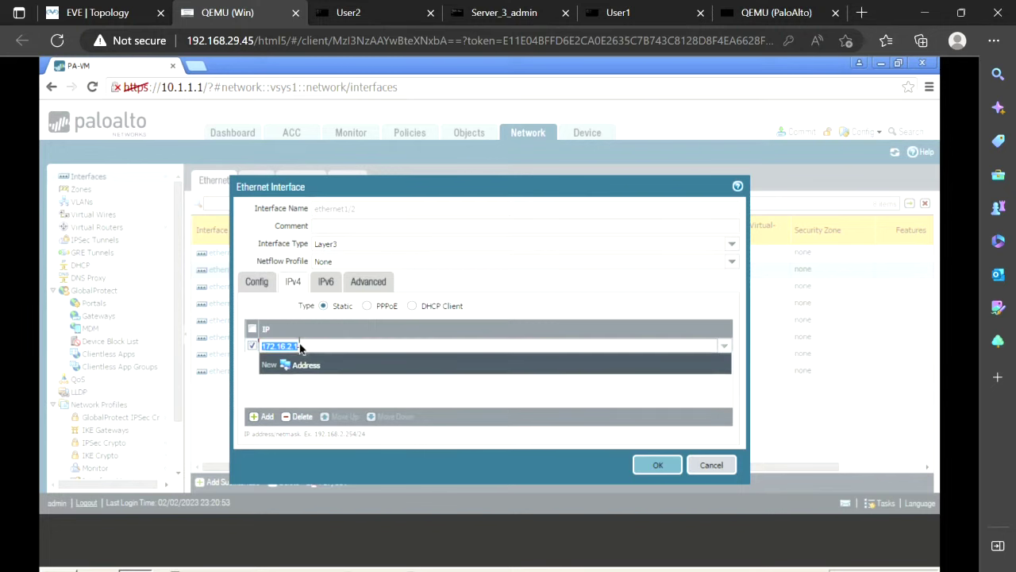
click(317, 347)
click(641, 467)
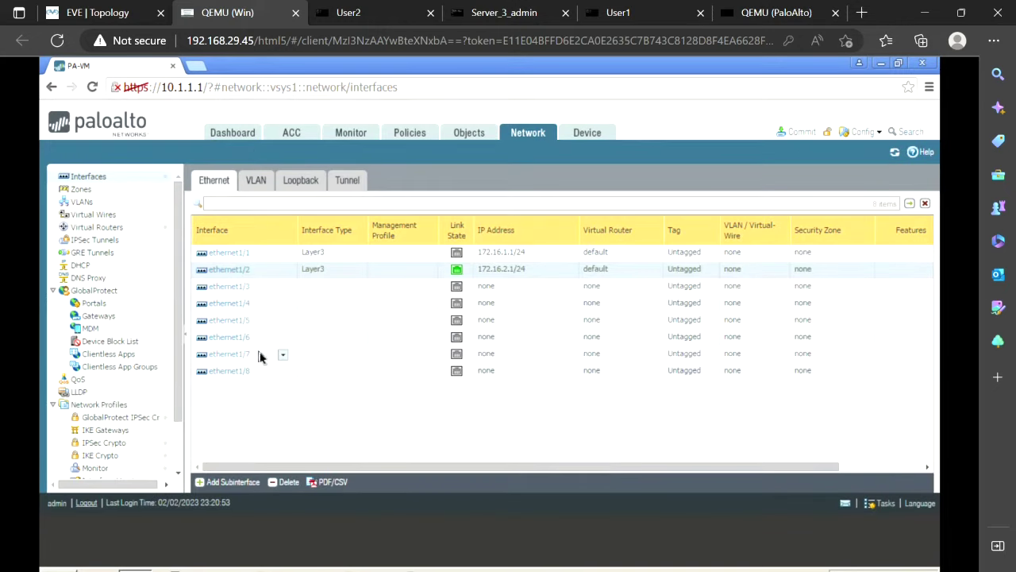
- Set ethernet1/3 to Layer3 and assign it to the default virtual router
click(228, 289)
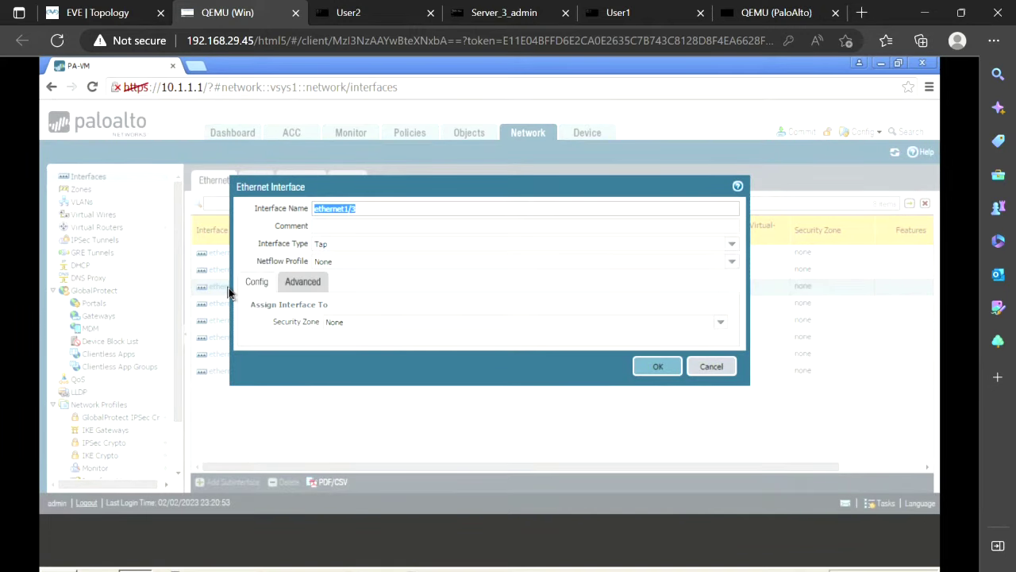
click(731, 249)
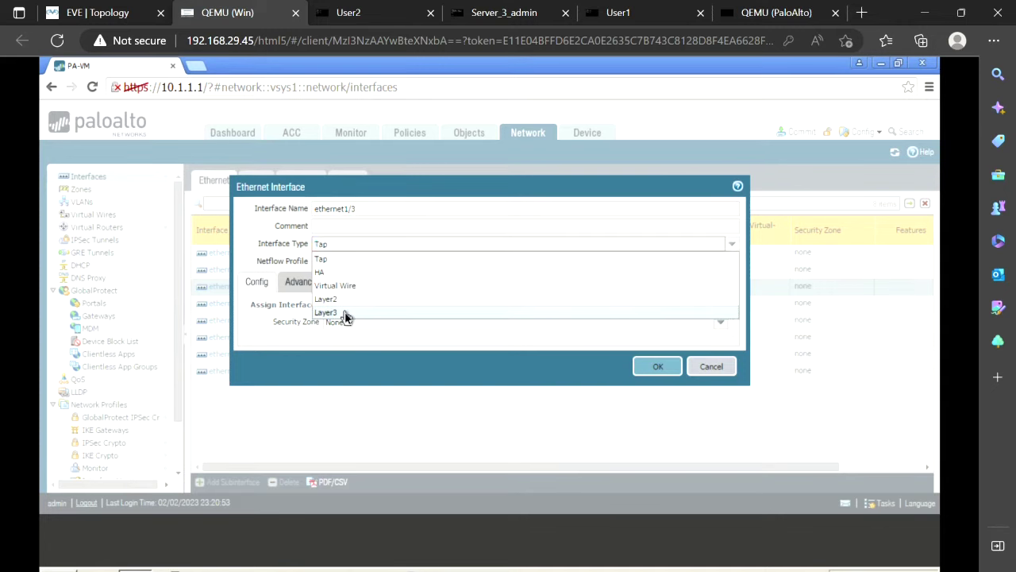
click(344, 313)
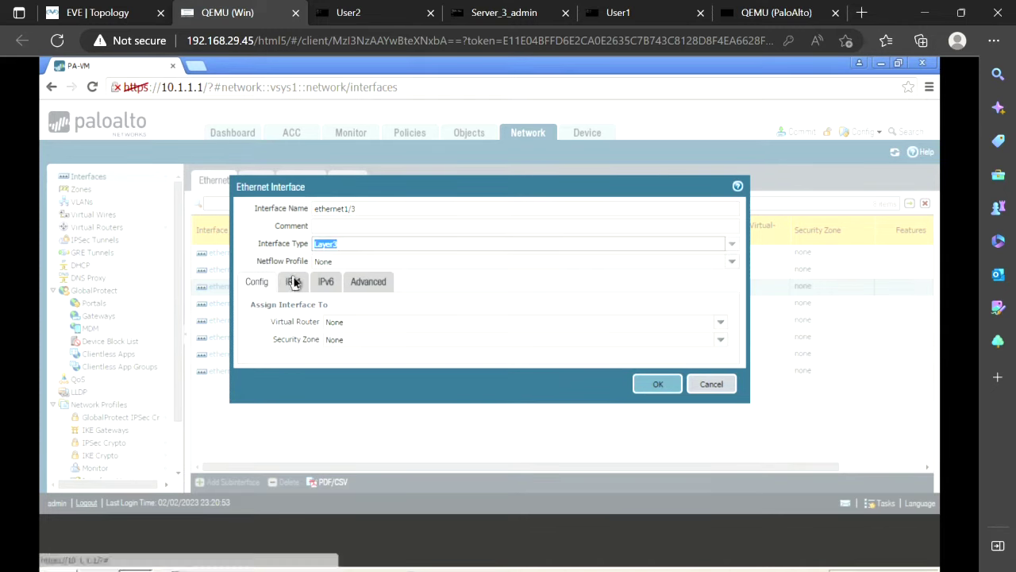
click(717, 327)
click(400, 359)
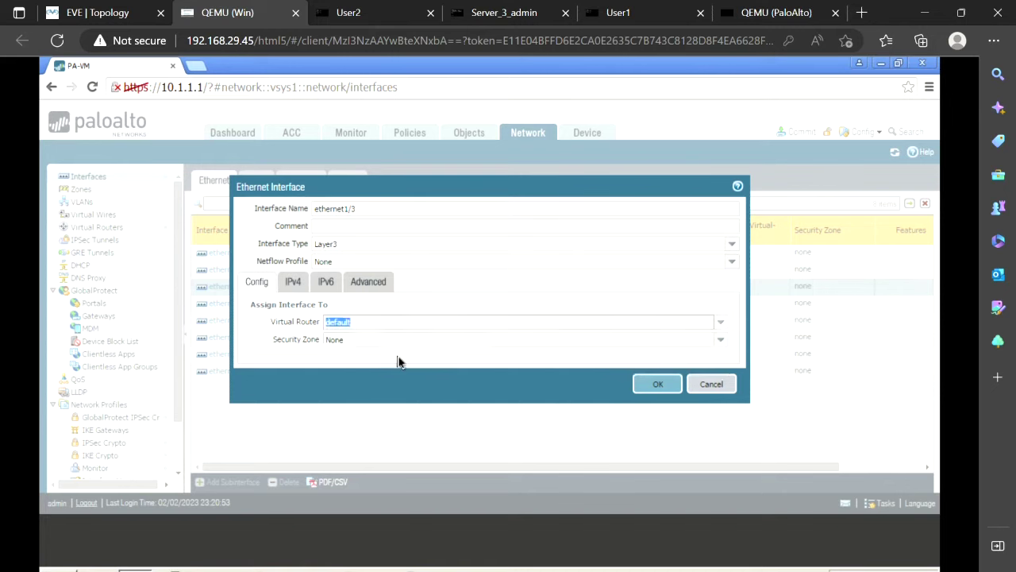
- Add the static IPv4 address 172.16.3.1/24 to ethernet1/3 and save the interface
click(293, 288)
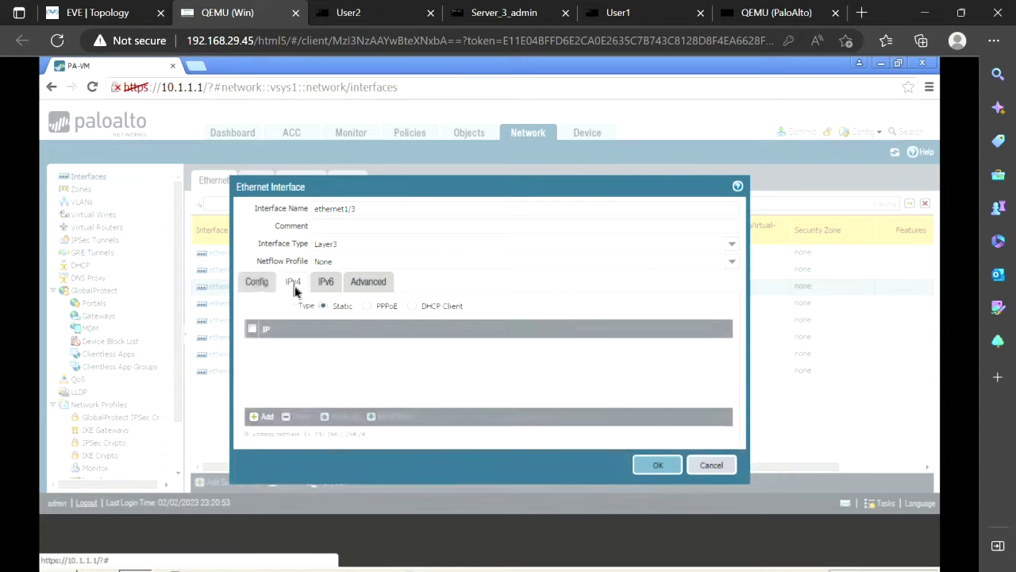
click(262, 417)
text(172.16.3.1/24)
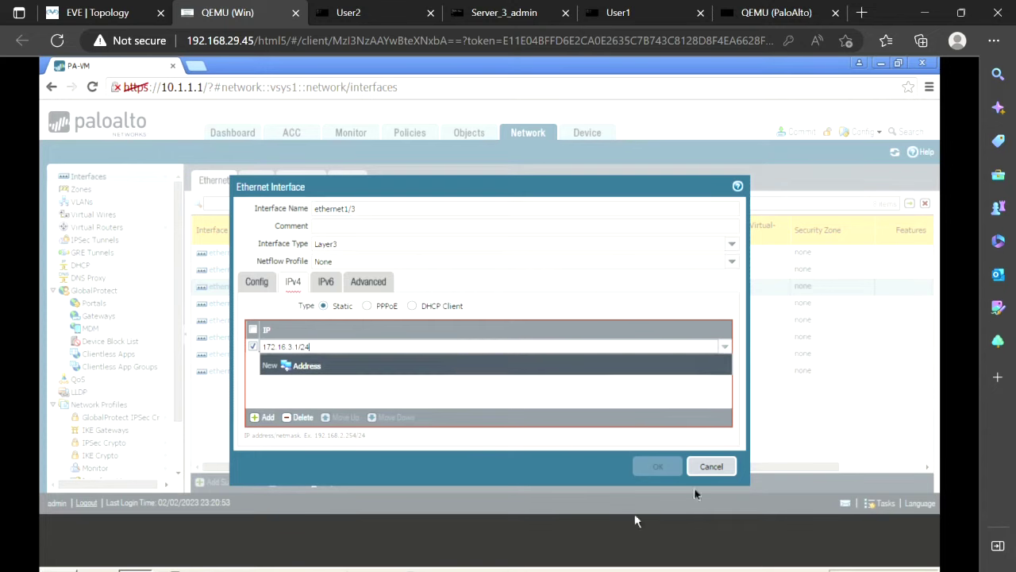
click(256, 283)
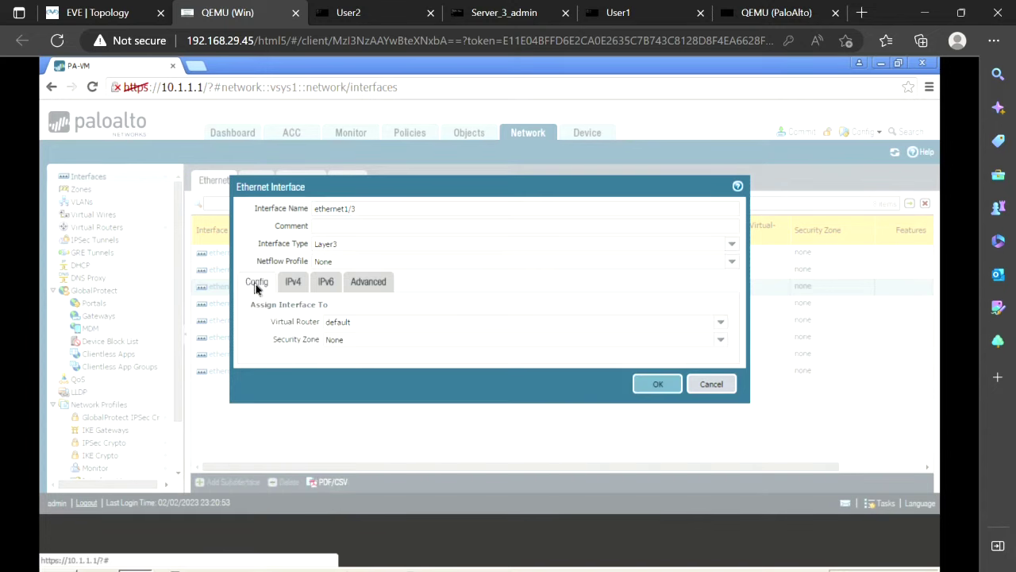
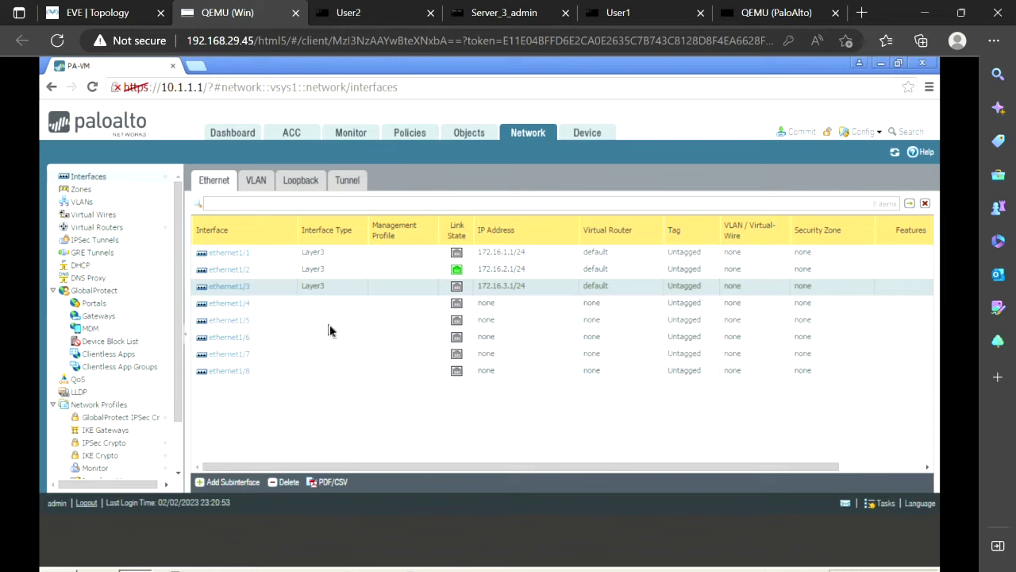
- Commit the admin's pending interface changes to the firewall's running configuration and dismiss the commit status
click(790, 134)
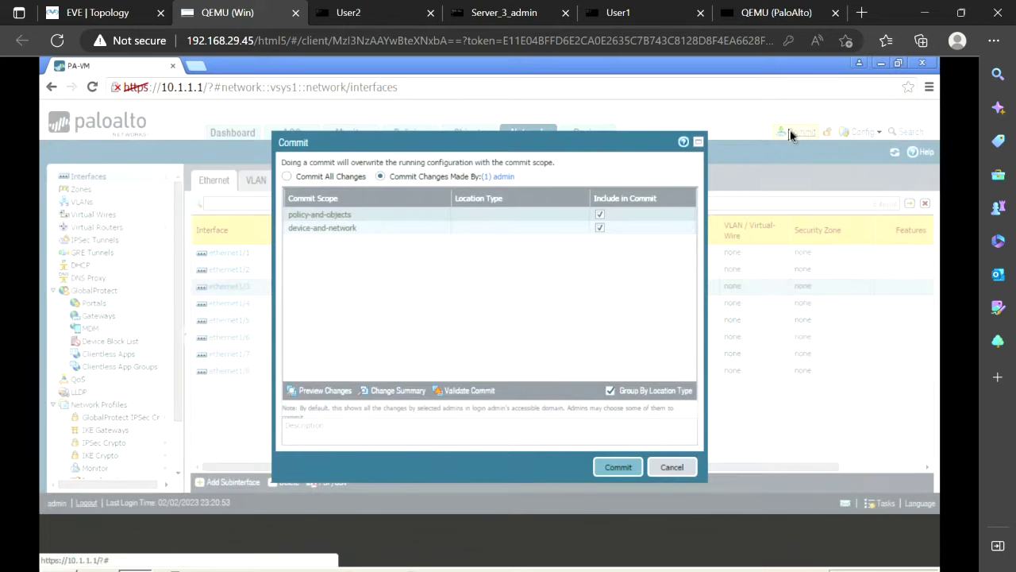
click(617, 468)
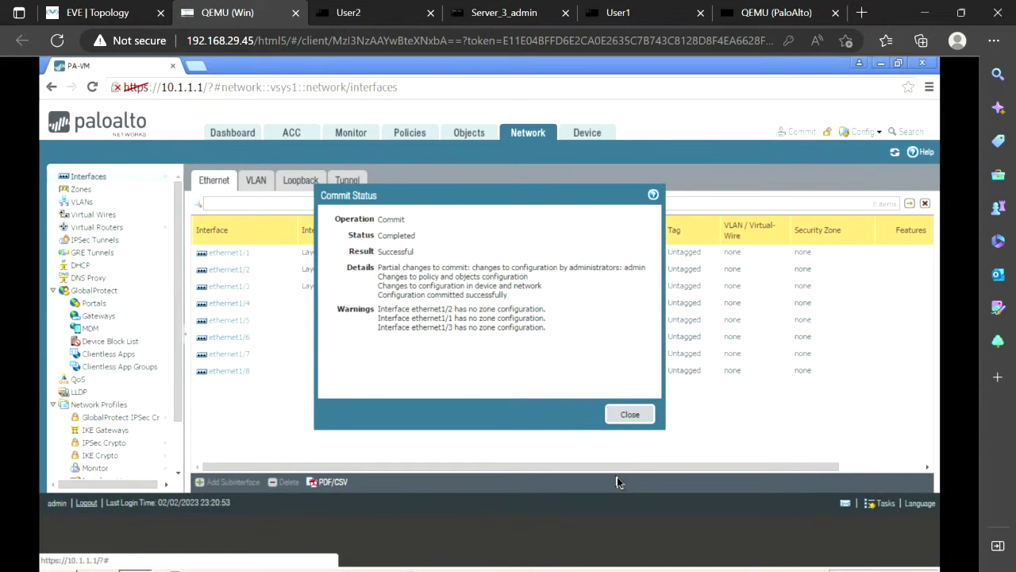
click(628, 414)
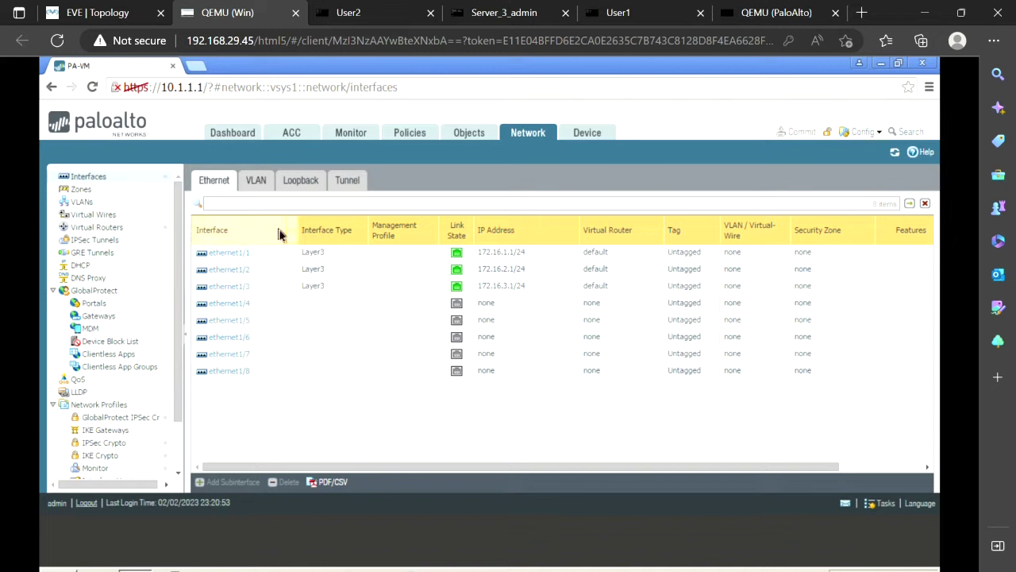
- Start a new security zone and name it Zone1
click(81, 191)
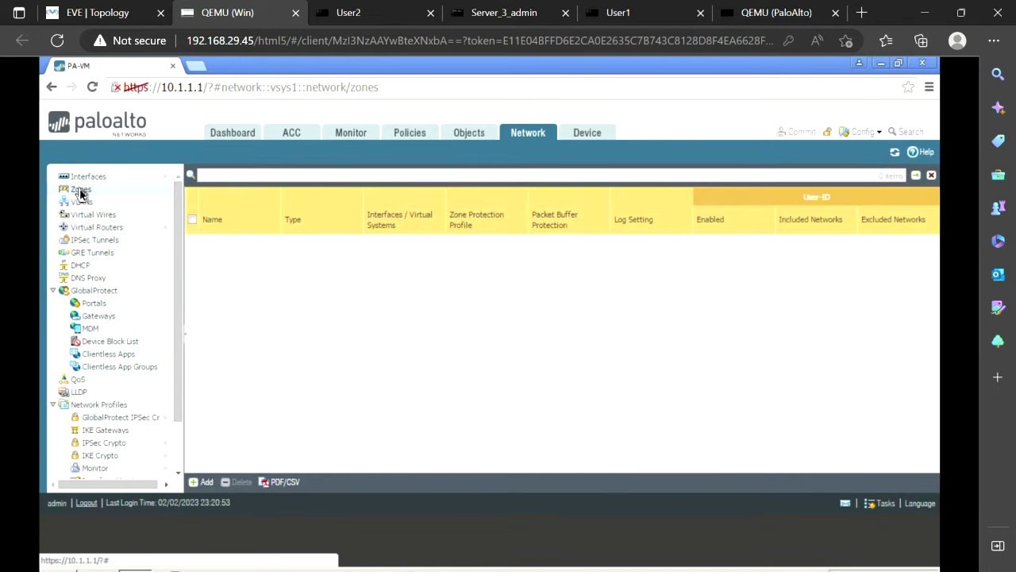
click(204, 482)
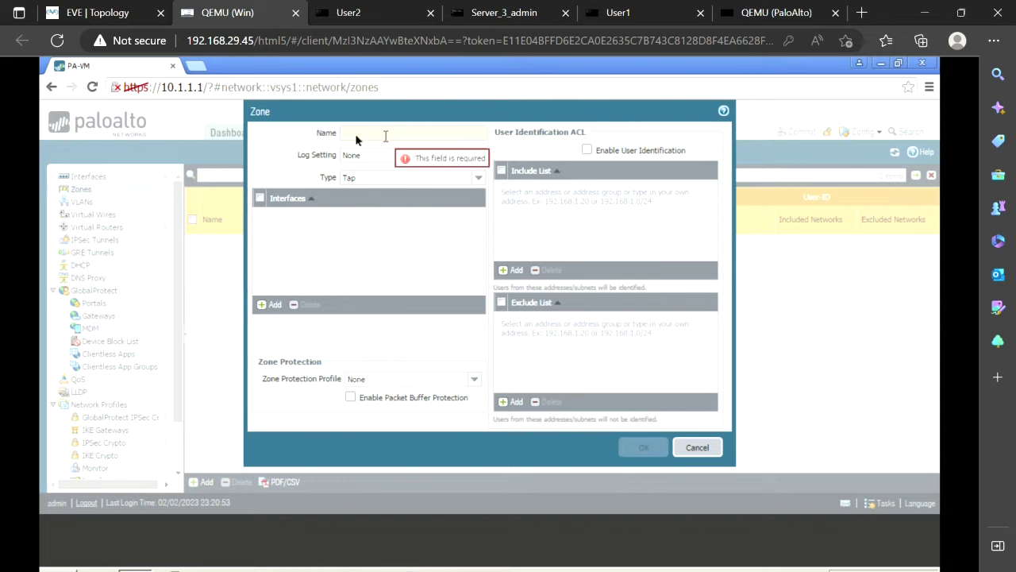
text(Zone1)
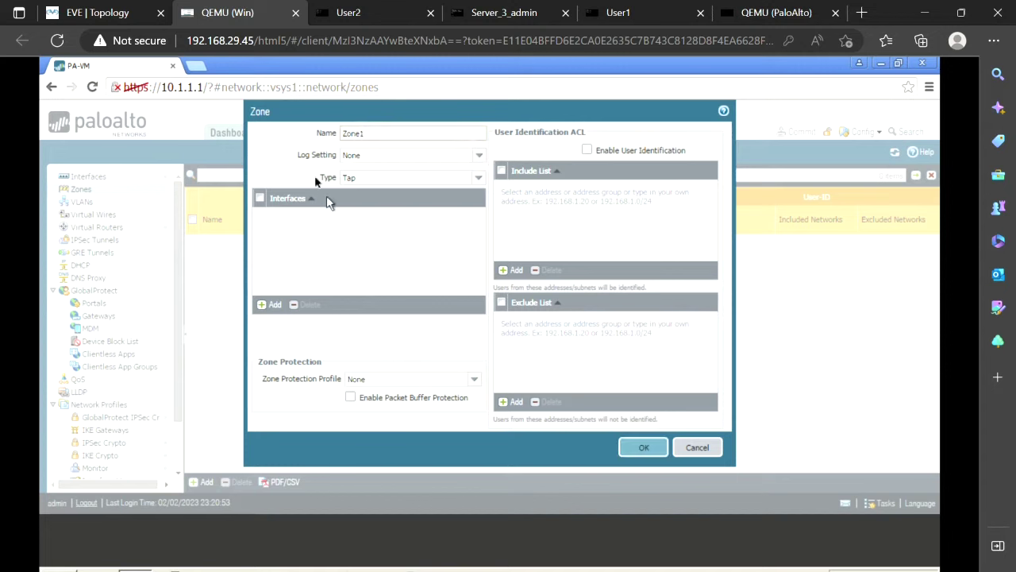
key(Tab)
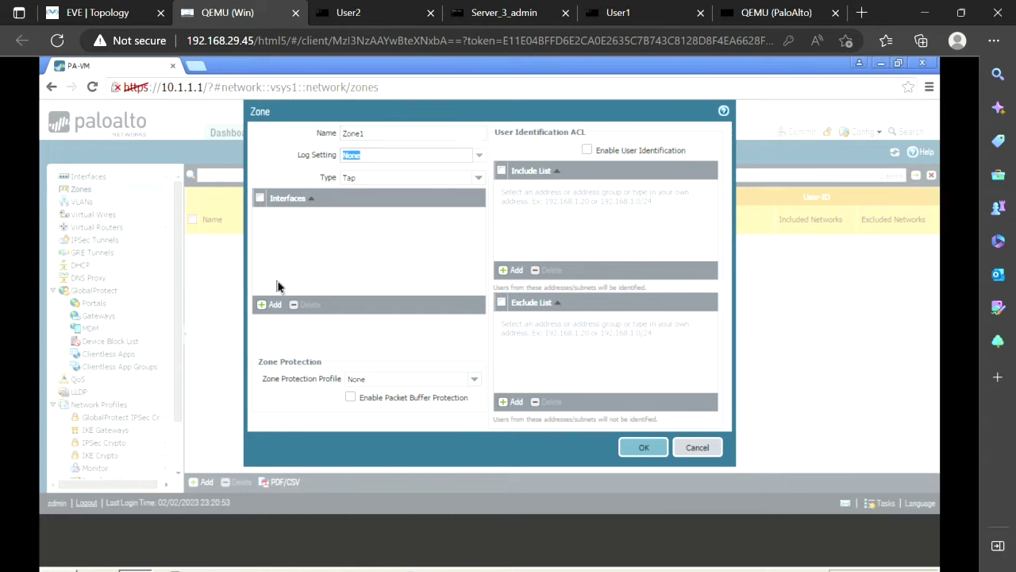
click(270, 306)
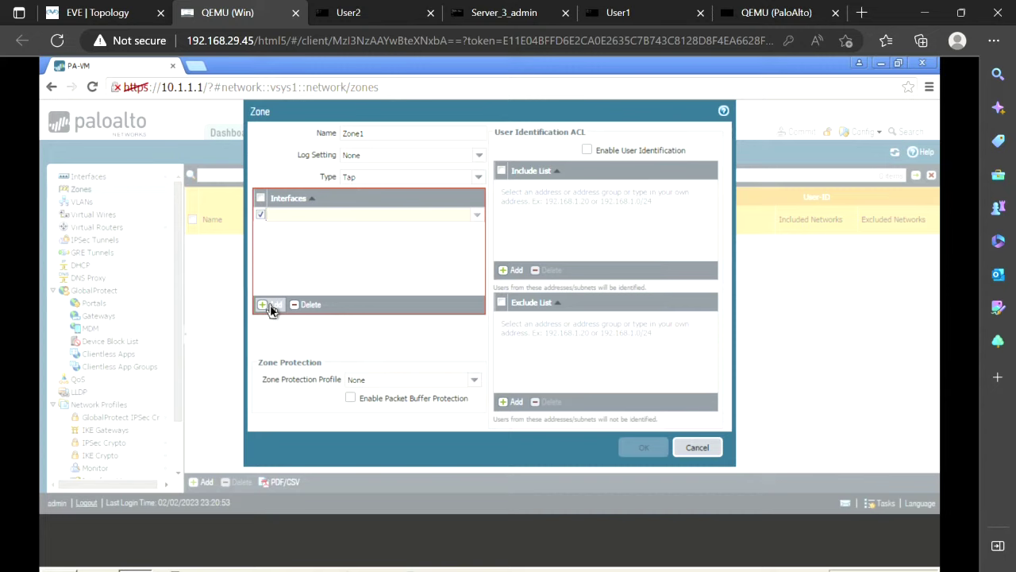
click(104, 13)
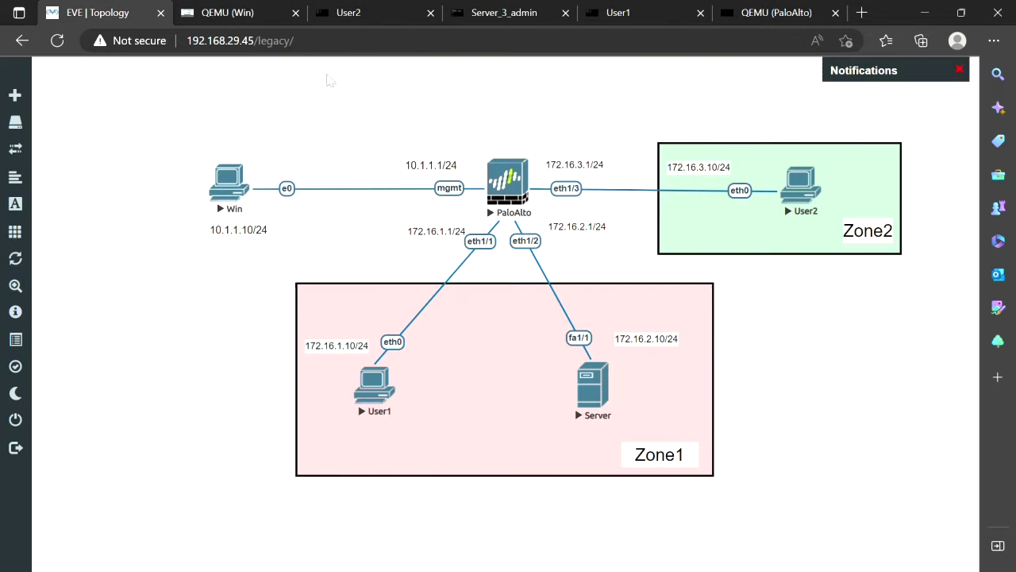
ctrl+click(370, 382)
ctrl+click(508, 181)
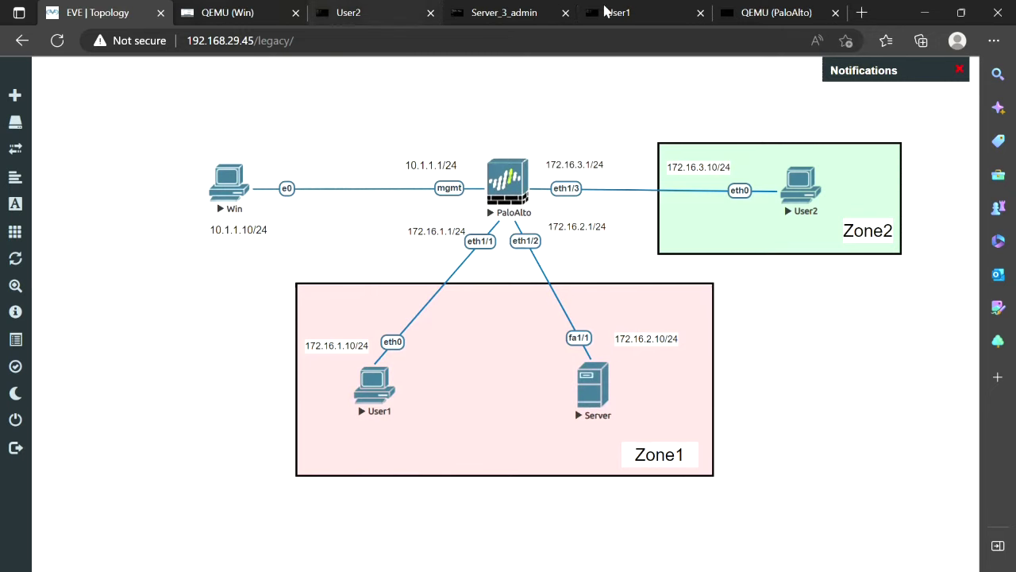
click(254, 17)
click(274, 307)
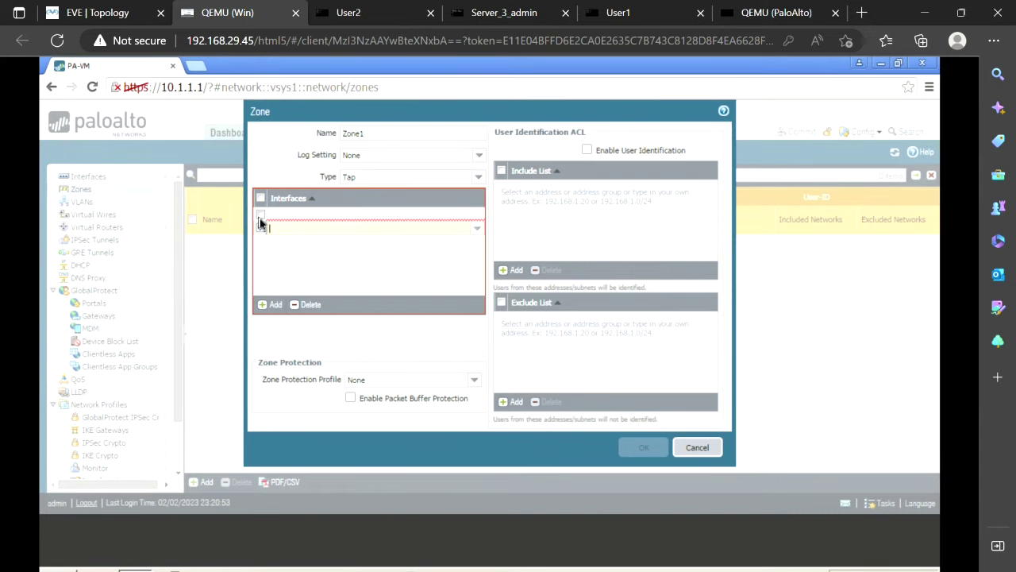
click(296, 211)
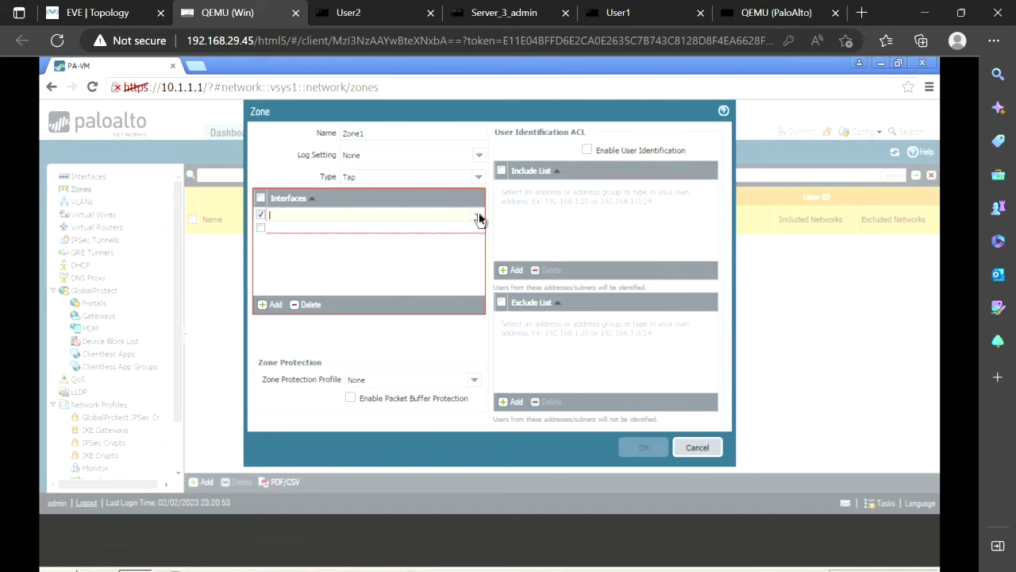
key(shift+Tab)
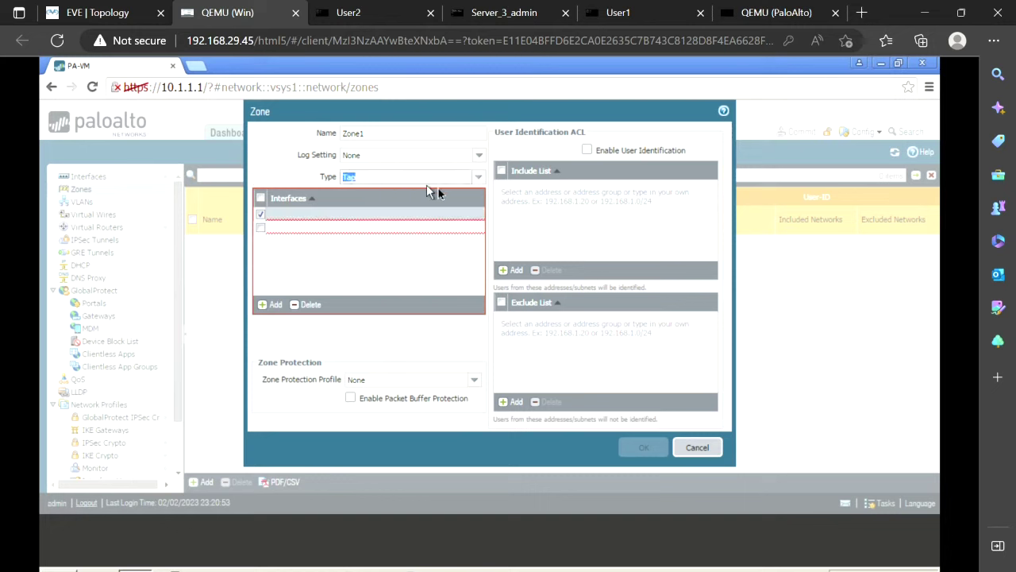
- Set Zone1's type to Layer3 and add ethernet1/1 and ethernet1/2 as its interfaces
click(477, 176)
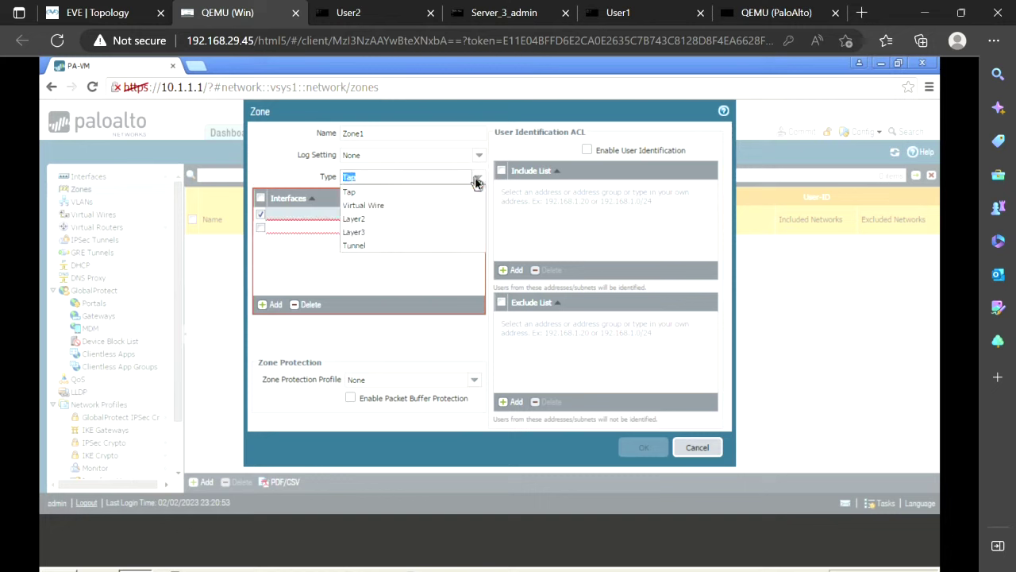
click(356, 232)
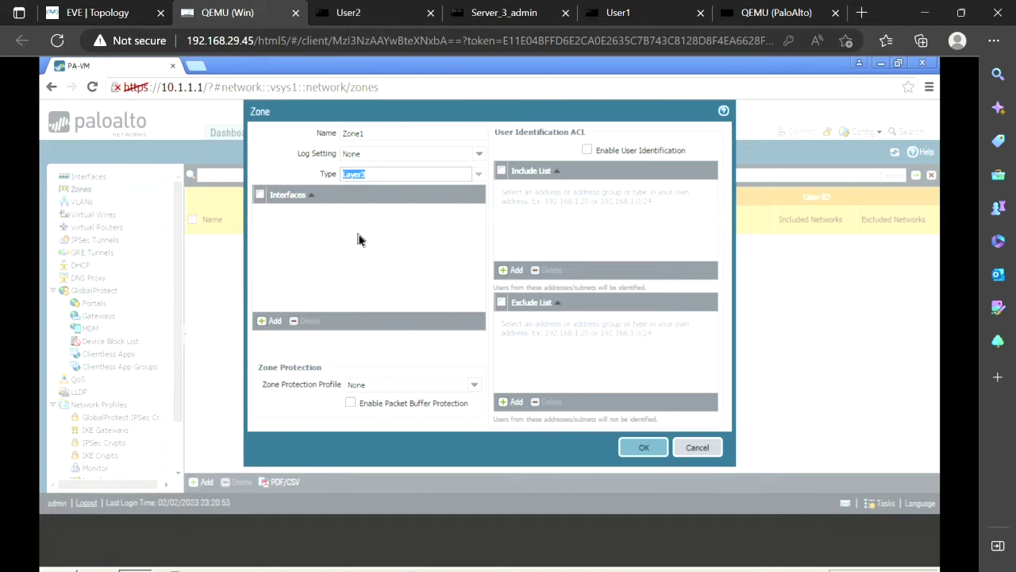
click(270, 320)
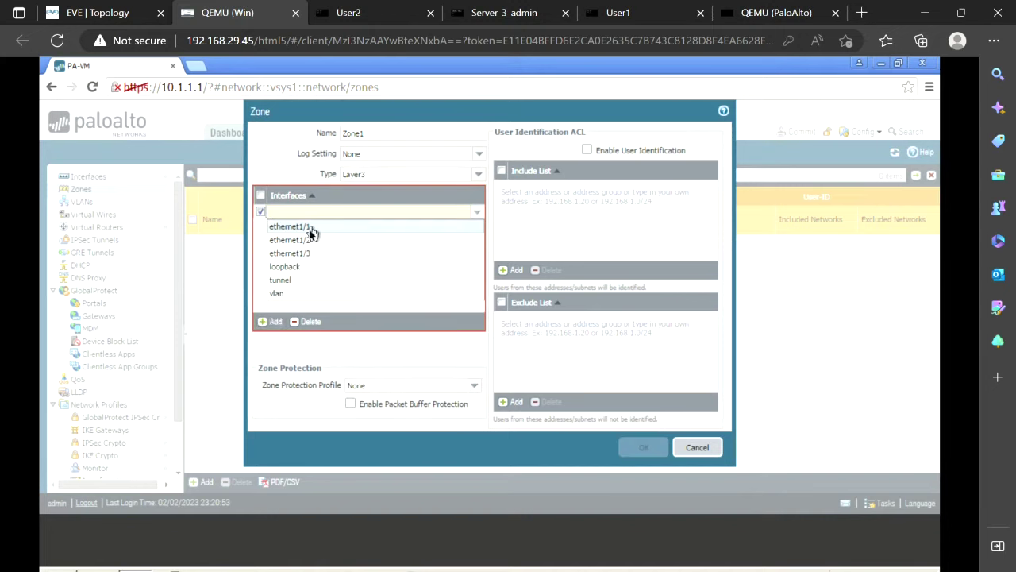
click(309, 228)
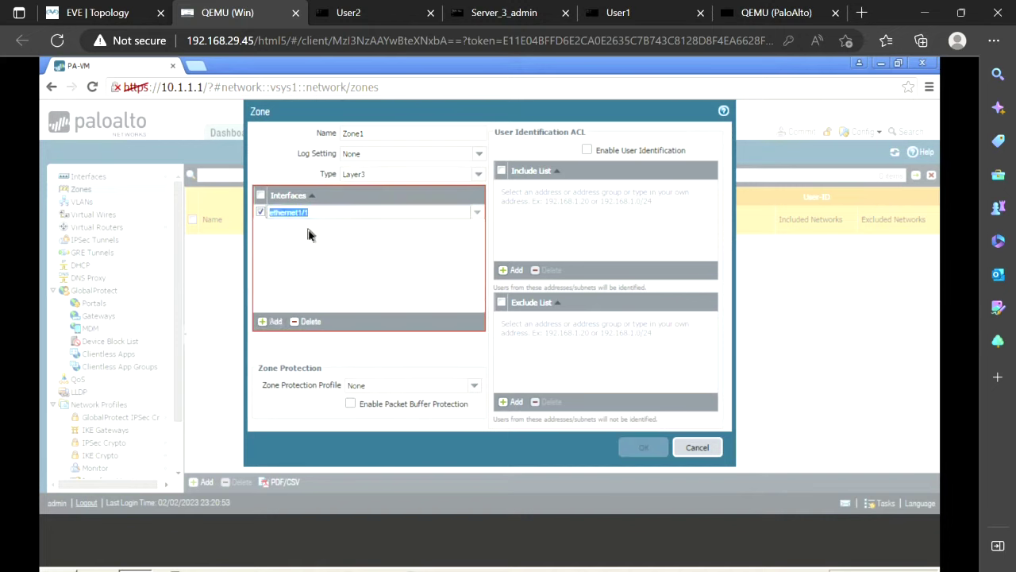
click(268, 325)
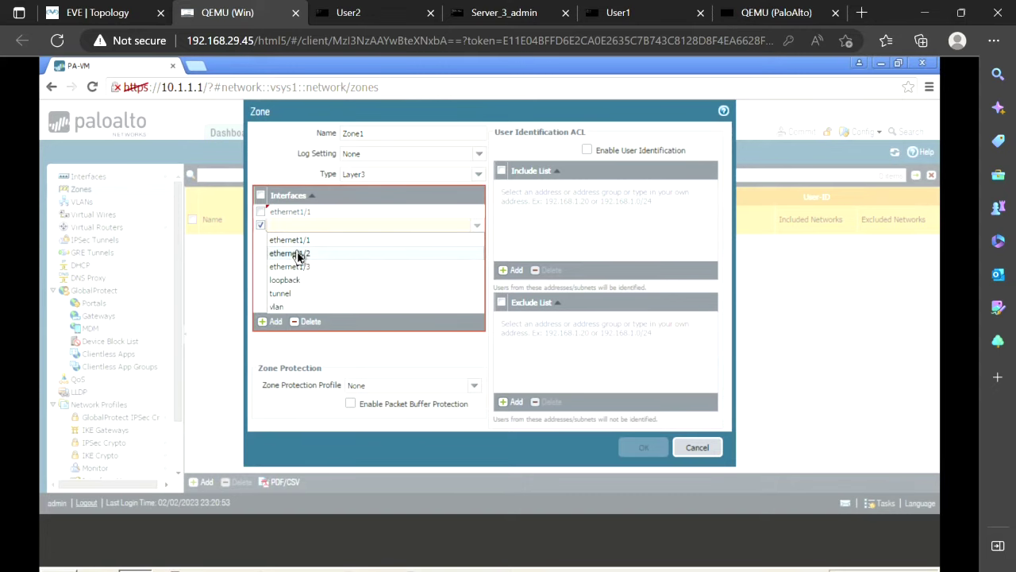
click(297, 254)
click(283, 281)
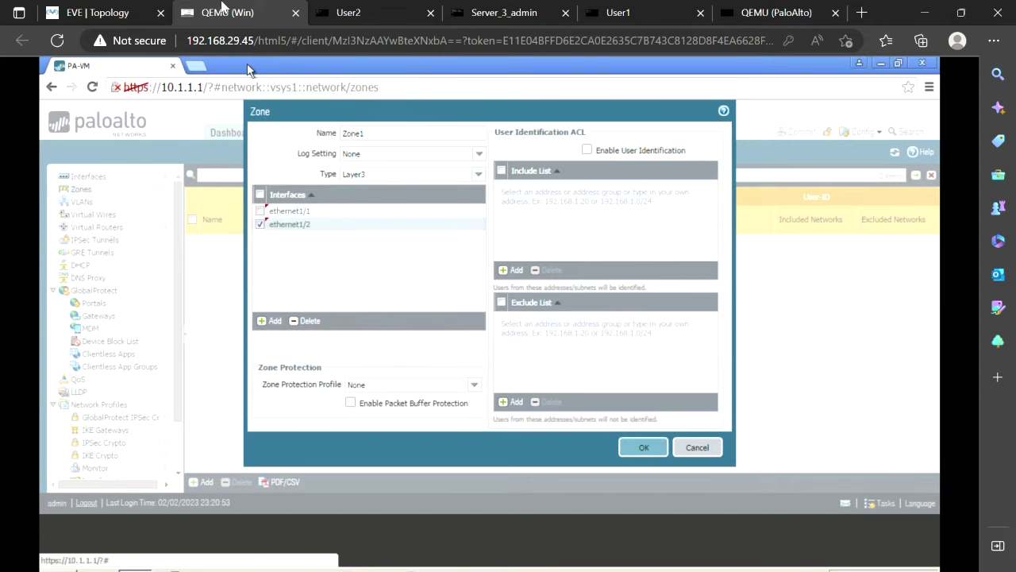
- Check the zone layout in the EVE topology and save Zone1 without a zone protection profile
click(111, 12)
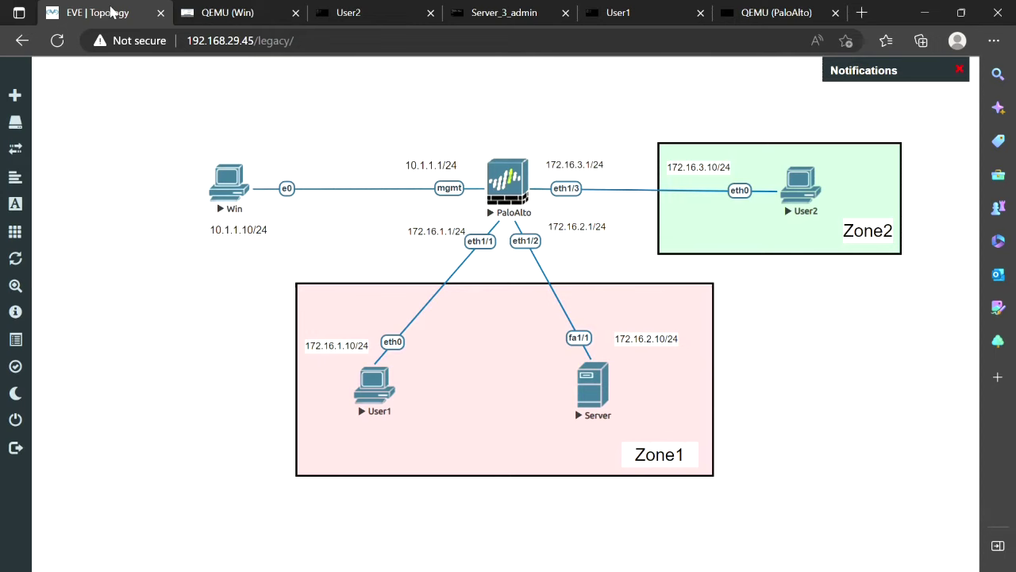
click(227, 14)
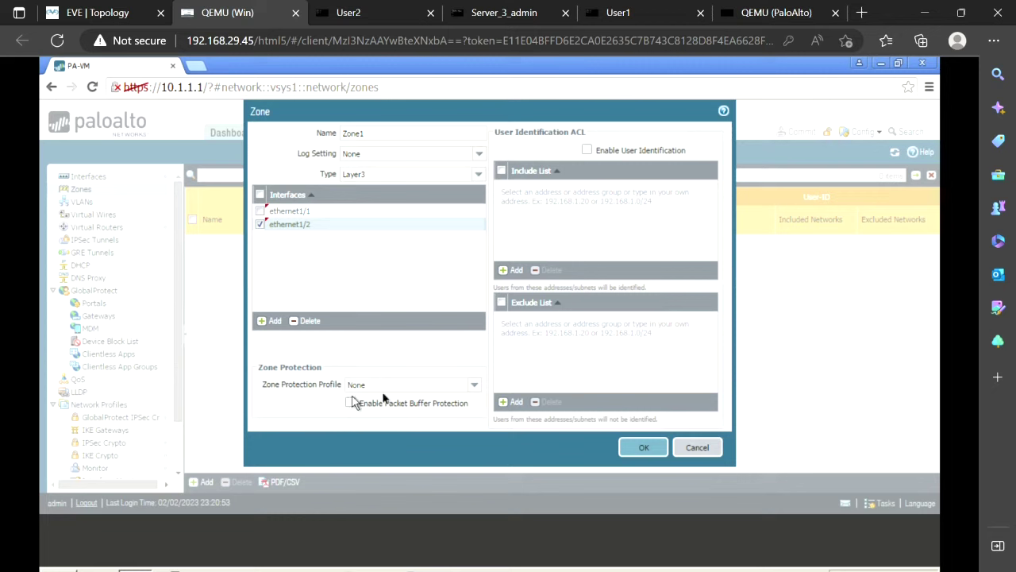
click(473, 385)
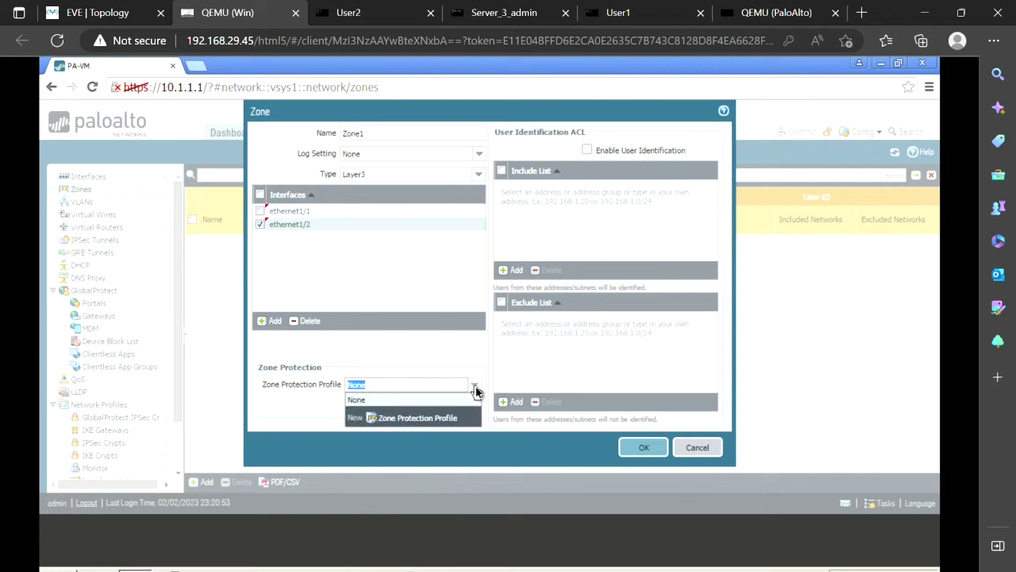
click(475, 389)
click(400, 347)
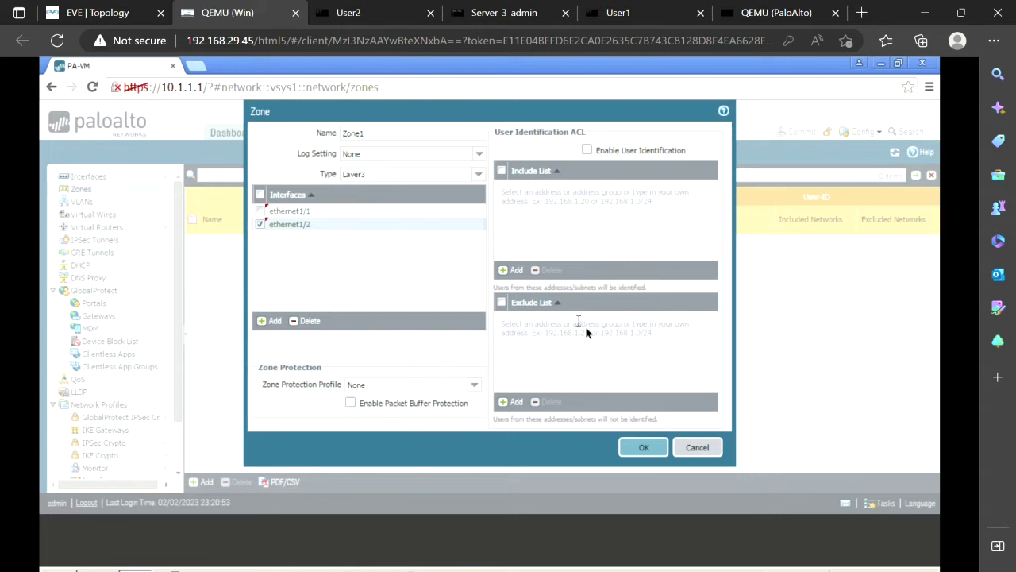
click(641, 448)
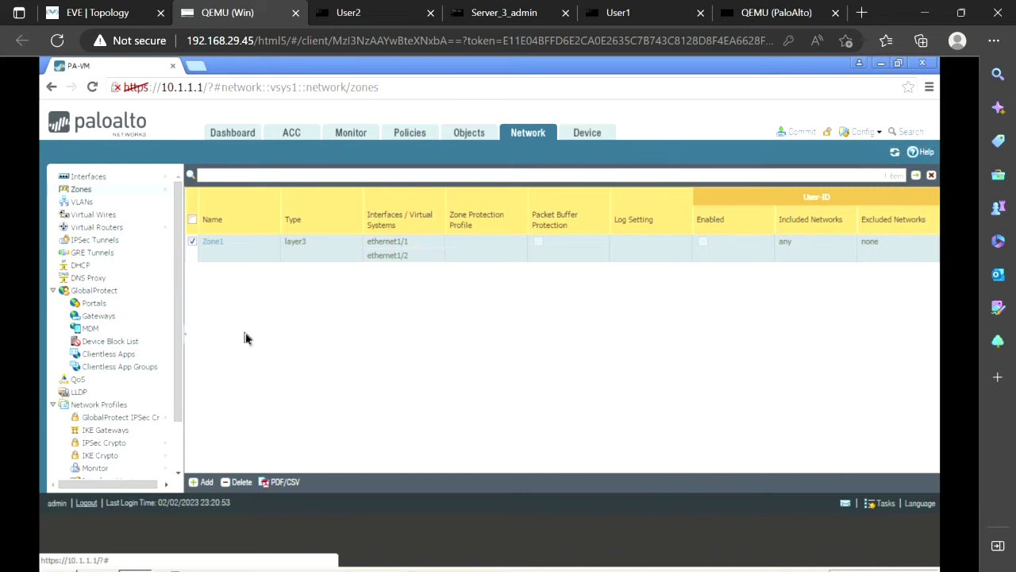
- Start a new security zone from the settings of interface ethernet1/3 and name it Zone2
click(94, 179)
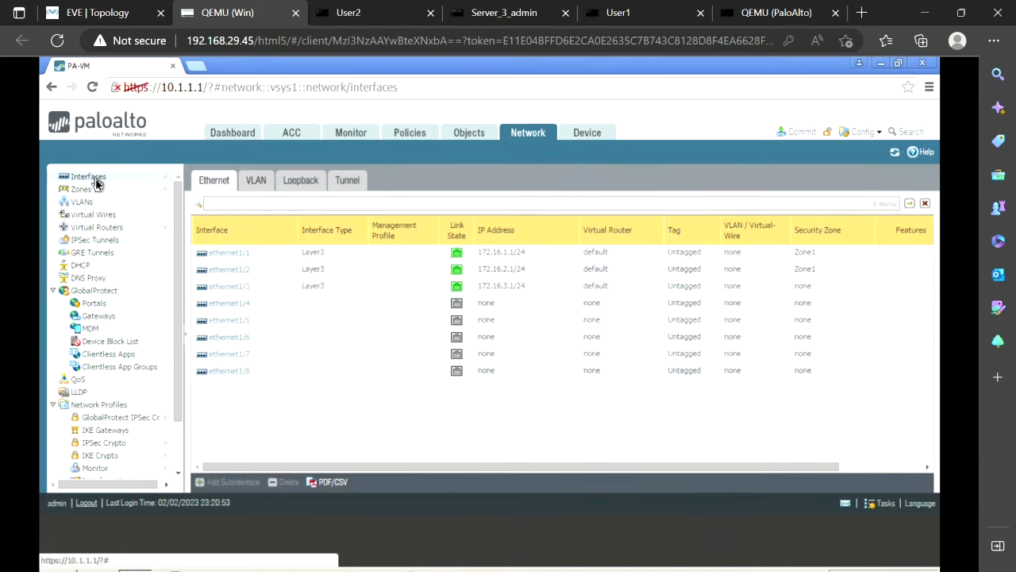
click(224, 292)
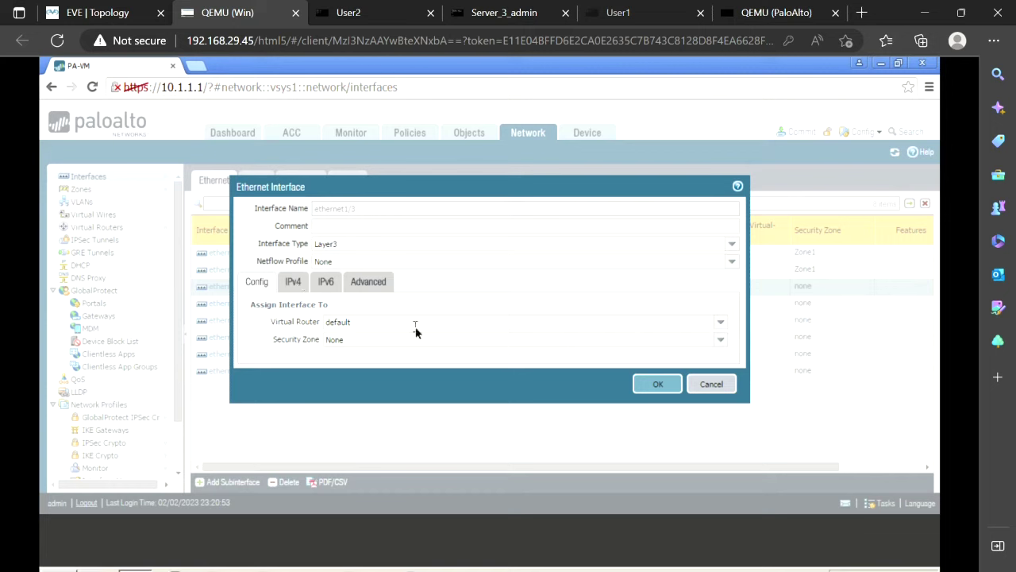
click(719, 343)
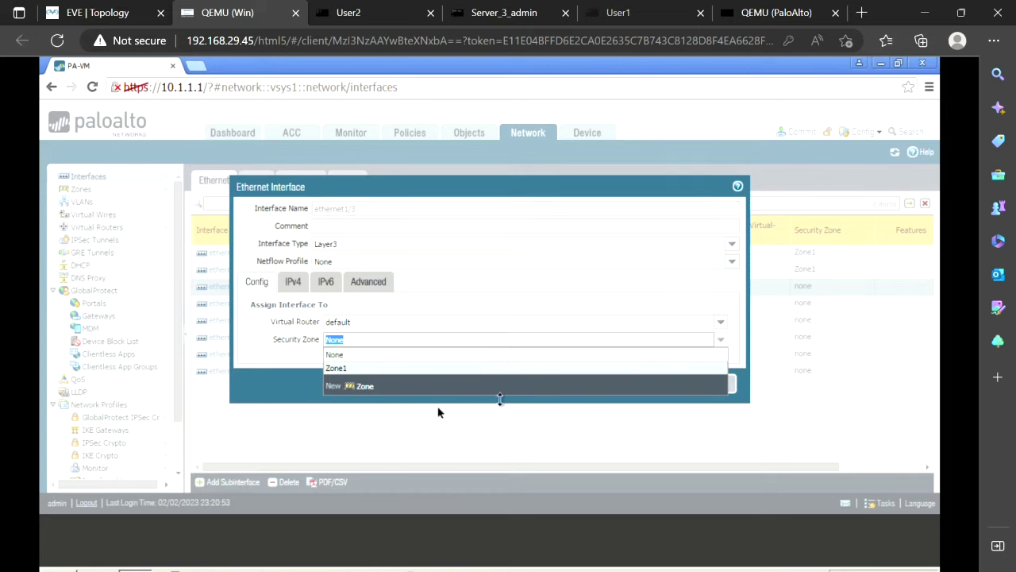
click(363, 387)
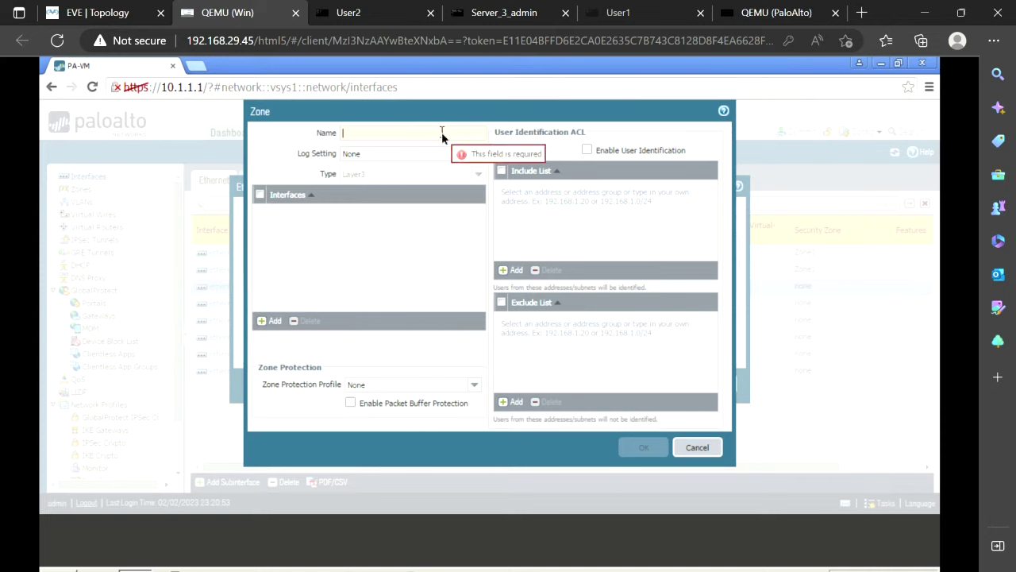
text(Zon)
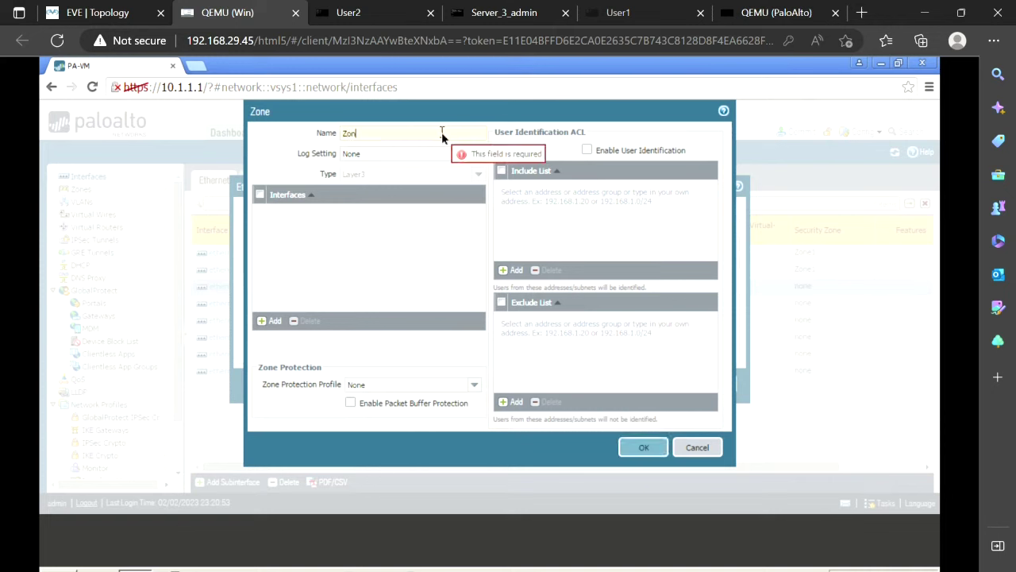
text(e2)
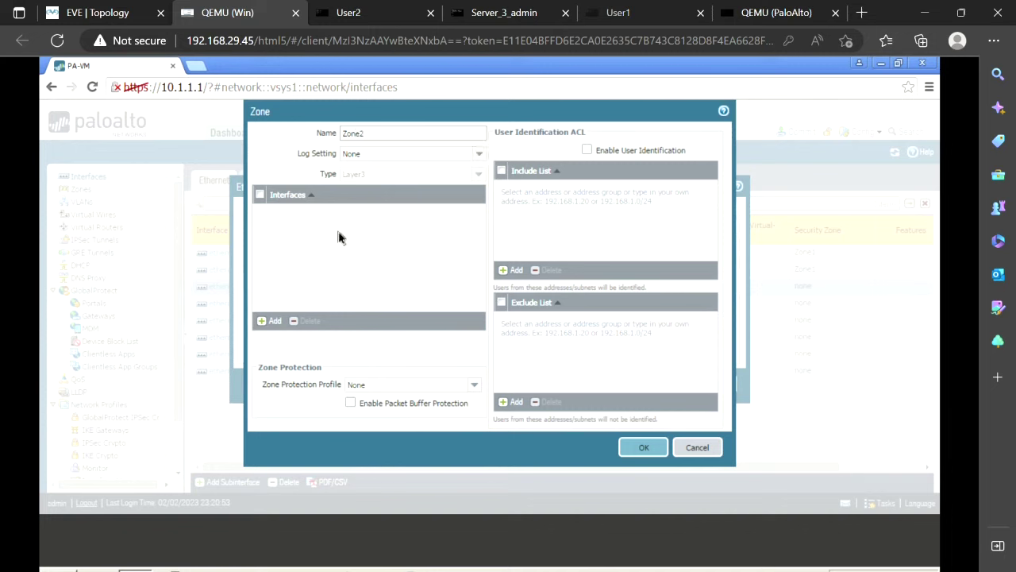
- Add ethernet1/3 as an interface of Zone2 and save the zone
click(272, 322)
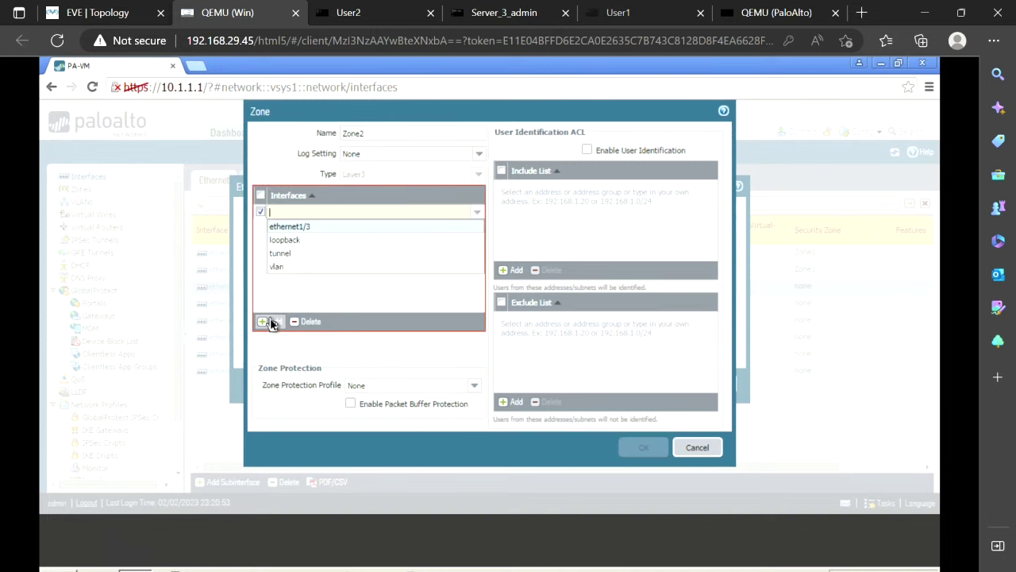
click(325, 228)
click(334, 248)
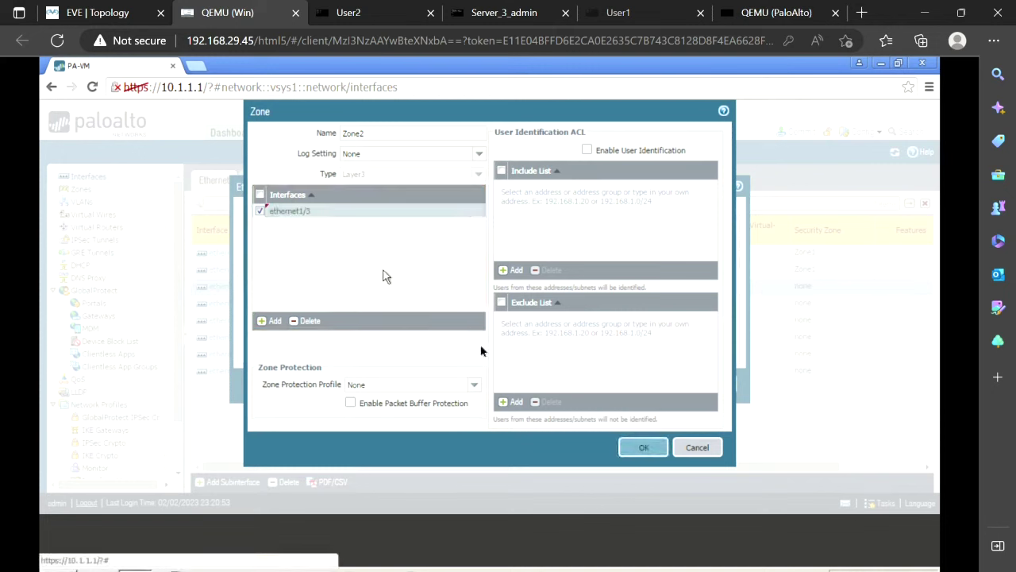
click(644, 451)
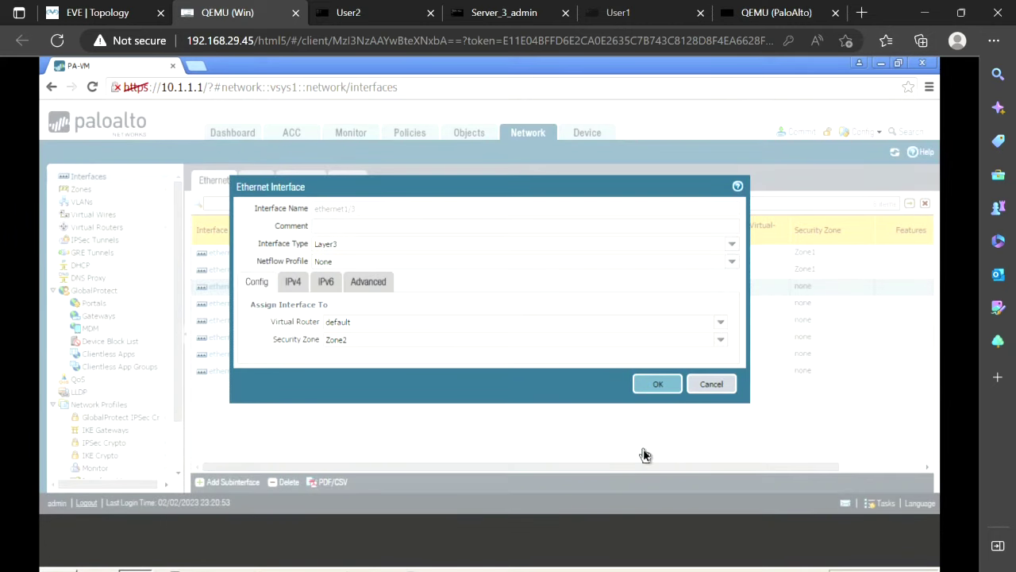
- Check ethernet1/3's IPv4 settings, save the interface with its Zone2 assignment, and display the zone list
click(291, 281)
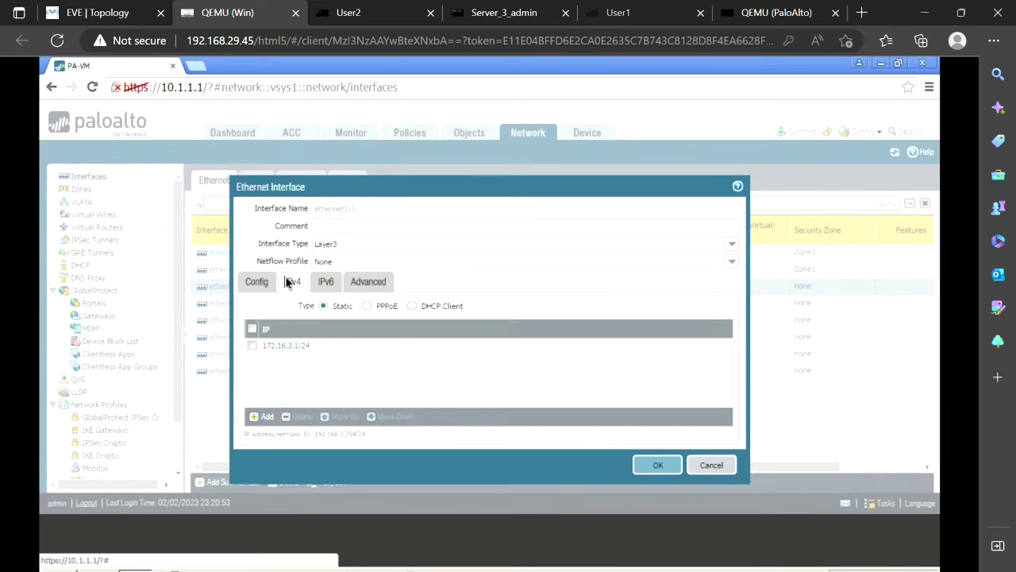
click(257, 282)
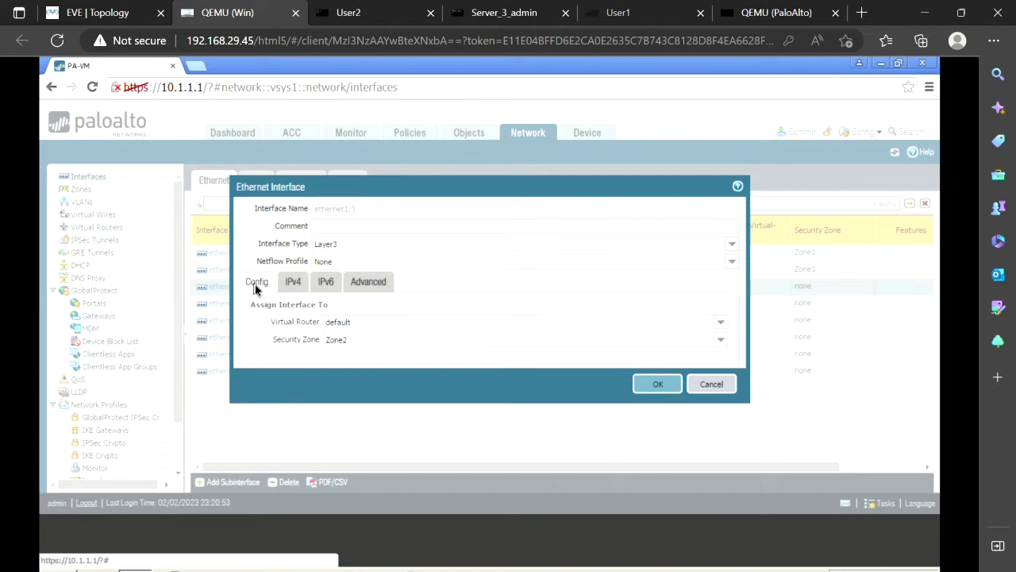
click(658, 385)
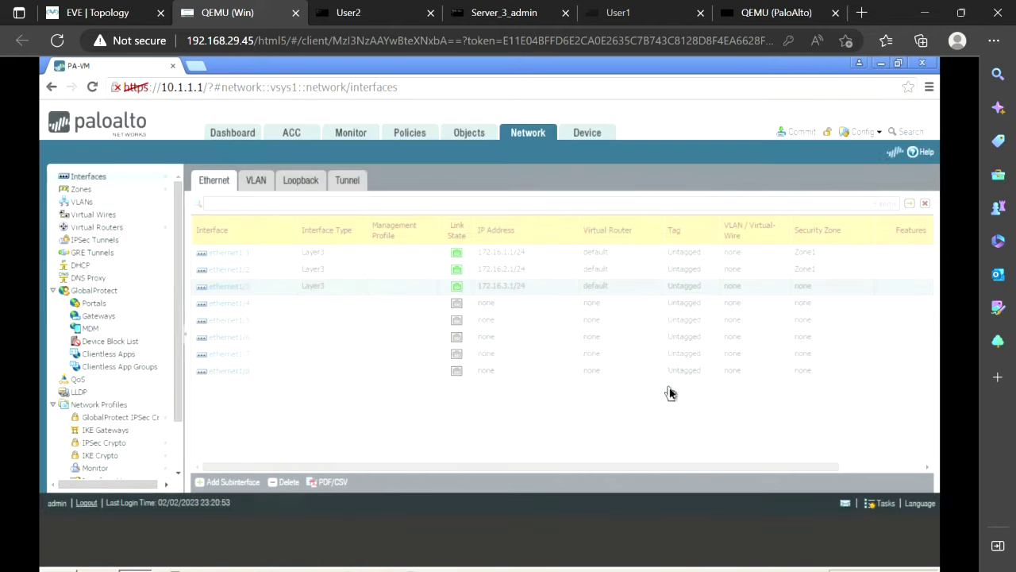
click(82, 191)
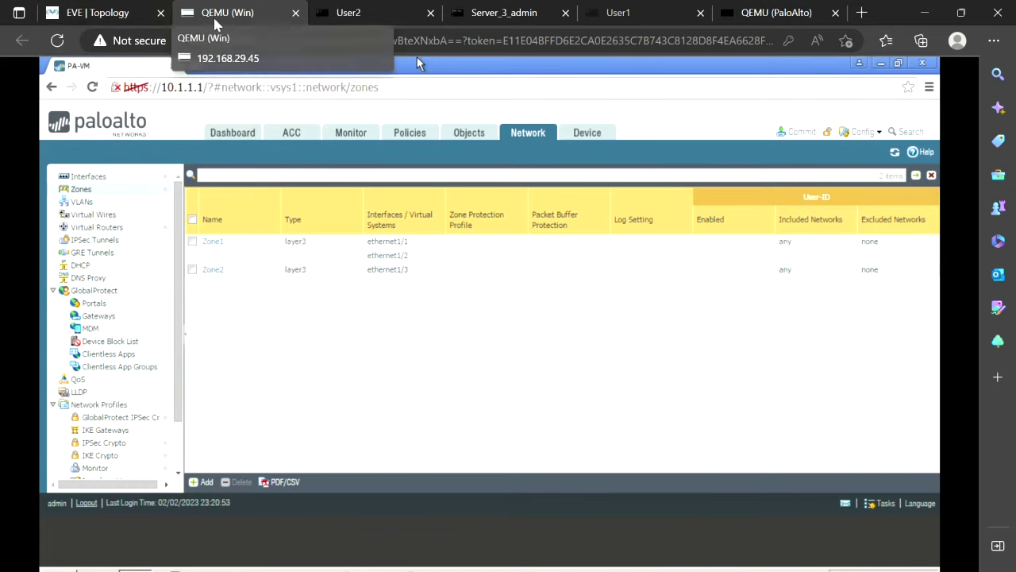
- Check the EVE topology, switch to User1's console and ping the server at 172.16.2.10
click(119, 12)
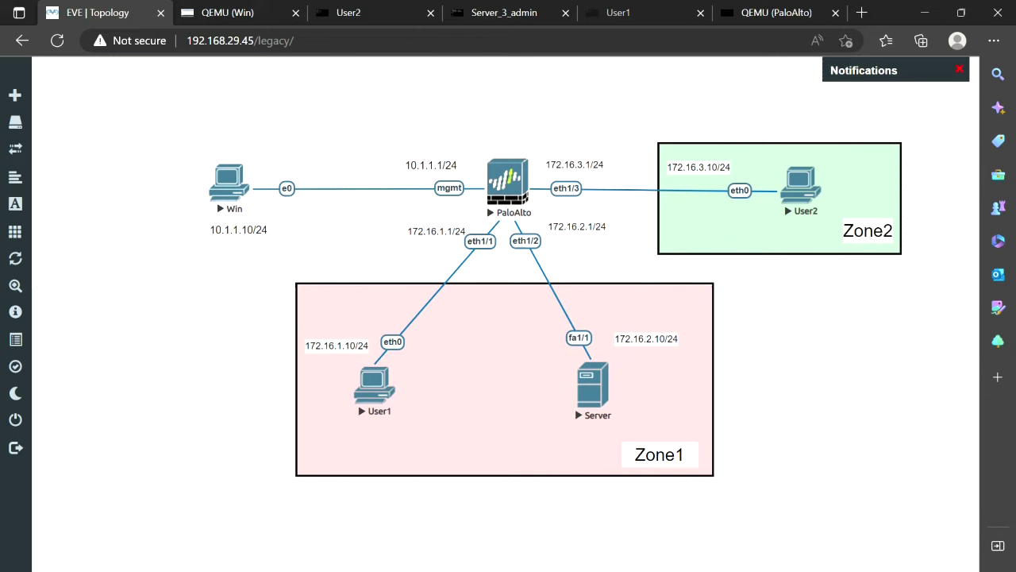
click(642, 14)
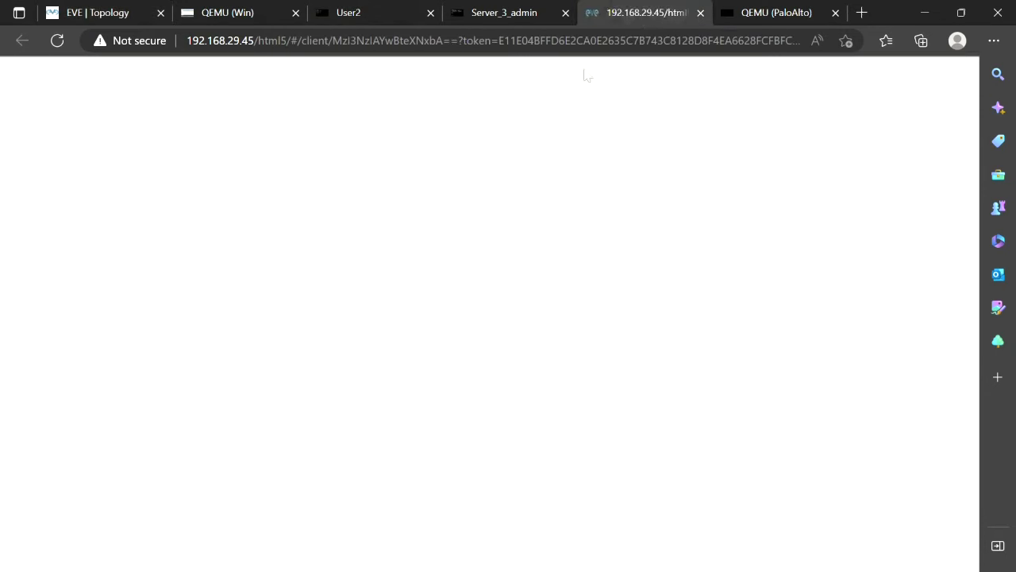
key(Return)
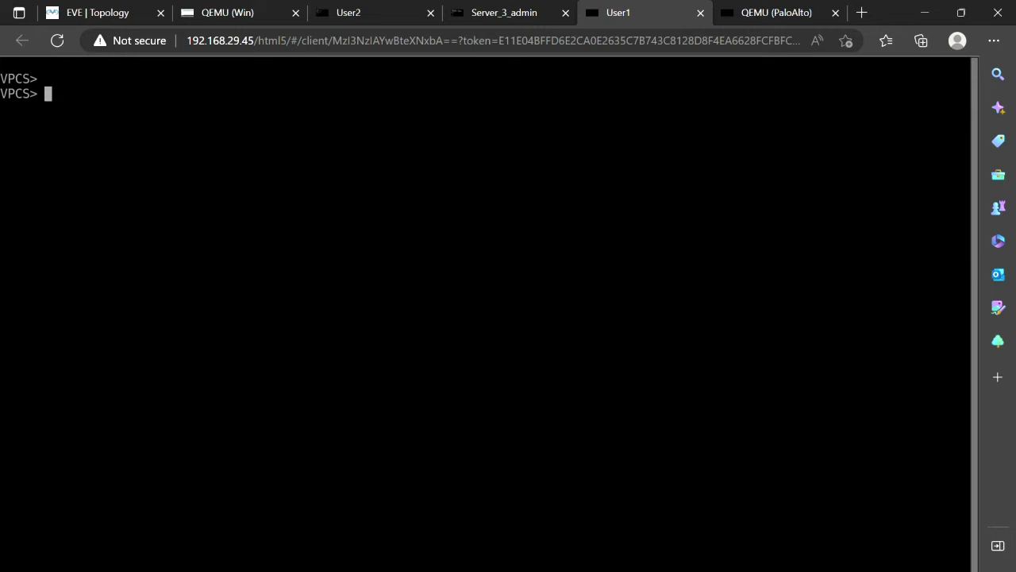
text(ping 172.16)
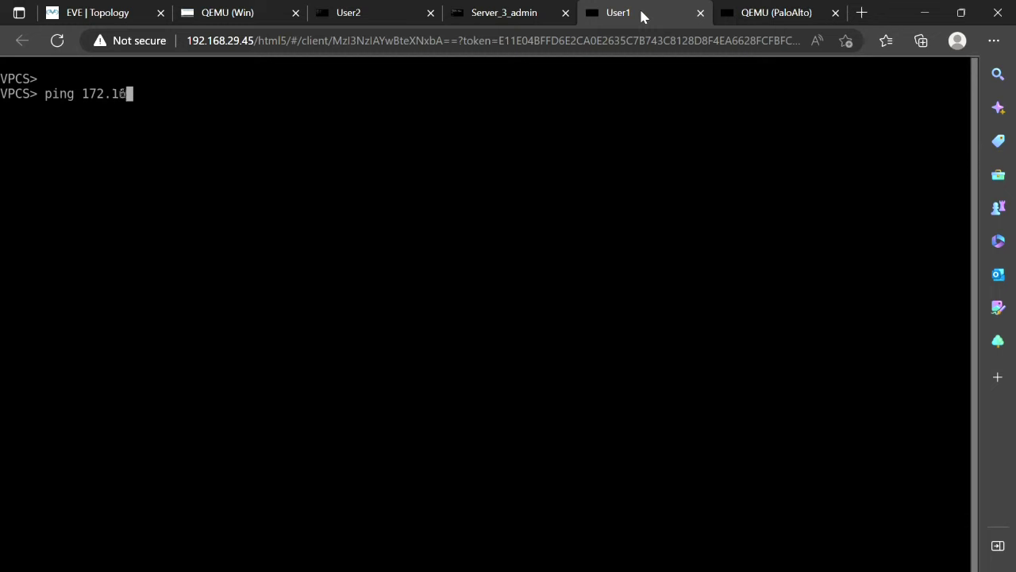
text(.2.10)
key(Return)
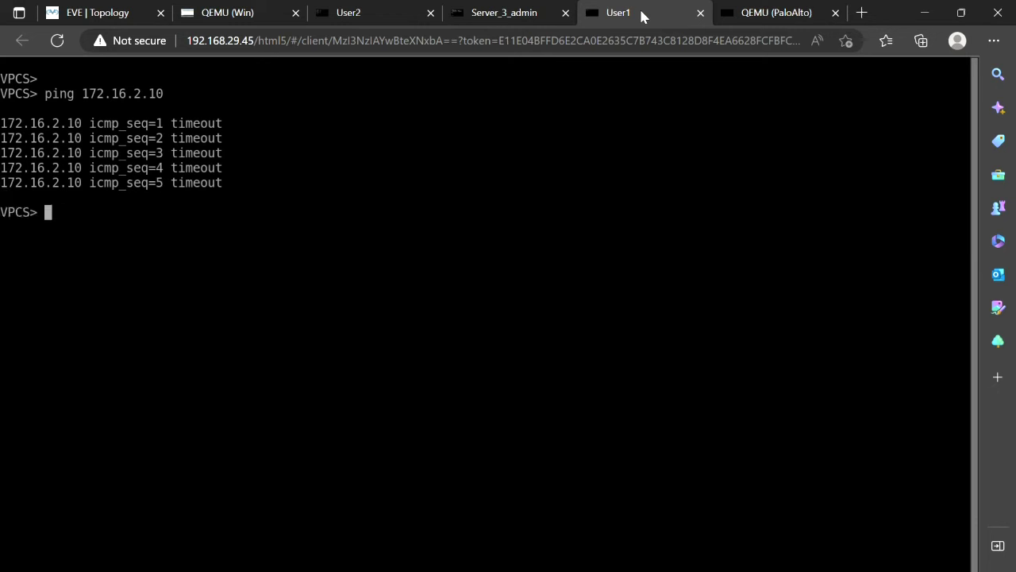
- Ping User2 at 172.16.3.10 from User1's console
key(Up)
key(BackSpace)
key(BackSpace)
key(BackSpace)
key(BackSpace)
text(3.10)
key(Return)
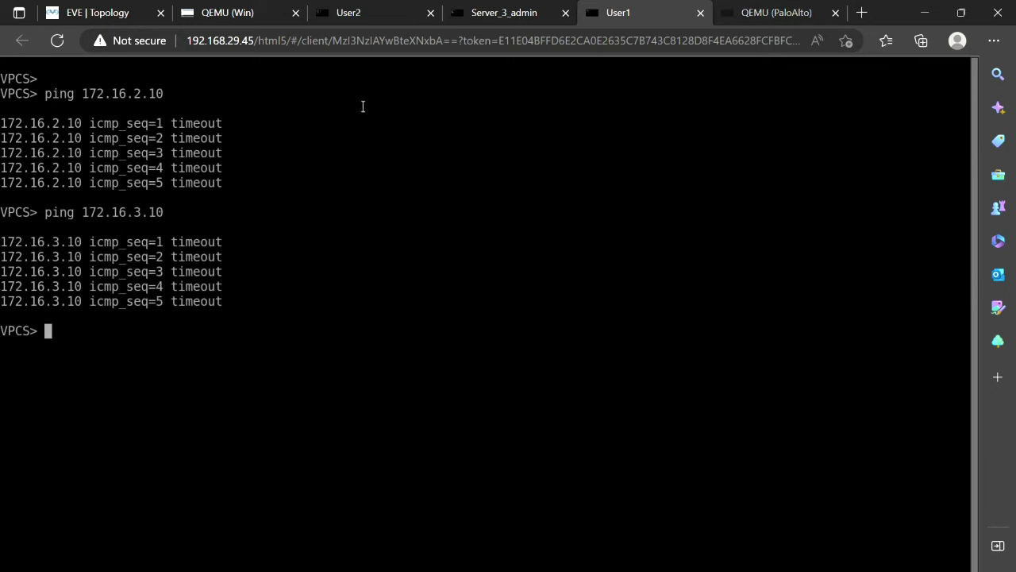
- Switch to the firewall's web interface, commit the admin's zone changes and dismiss the commit status
click(219, 15)
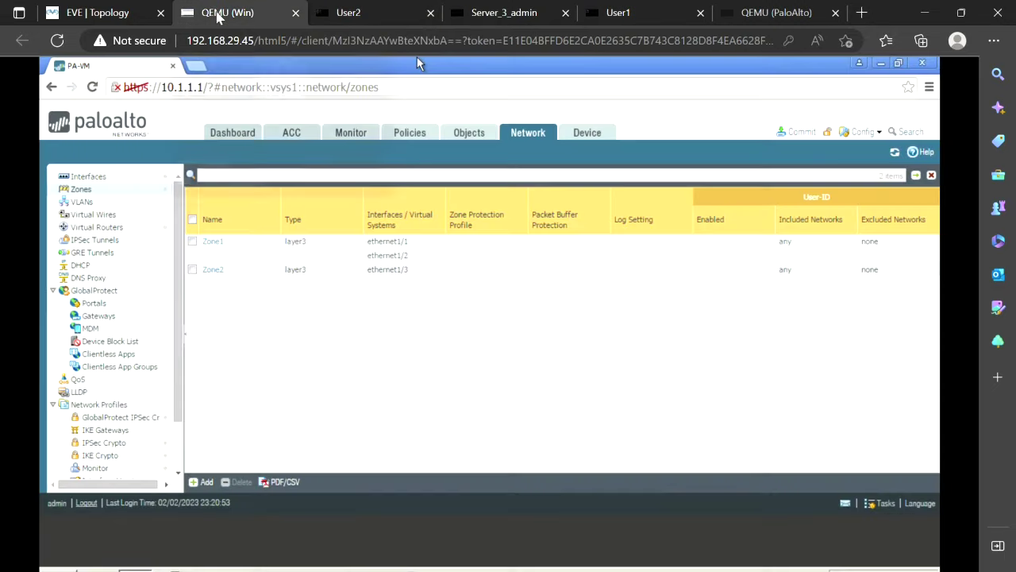
click(797, 135)
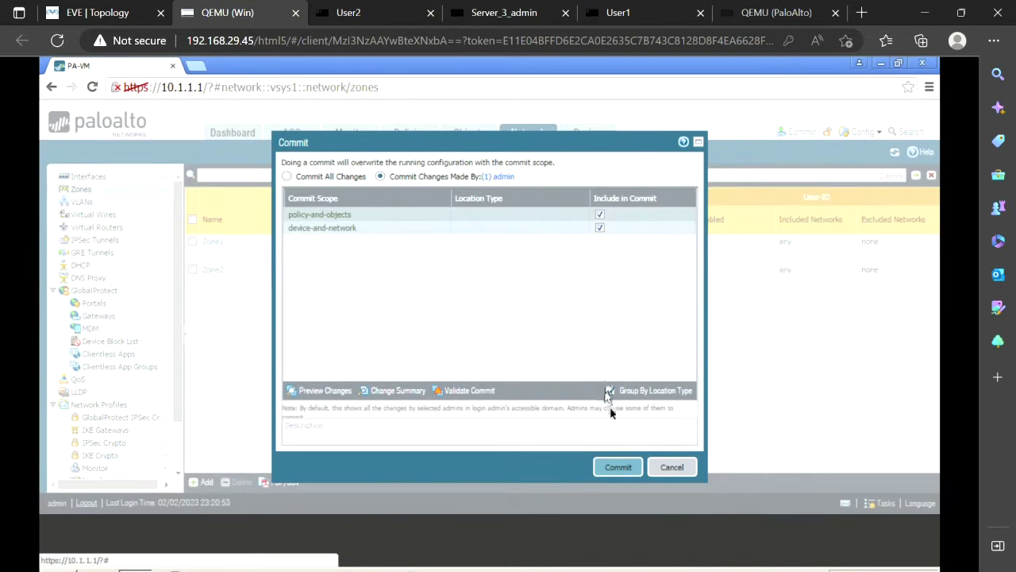
click(610, 470)
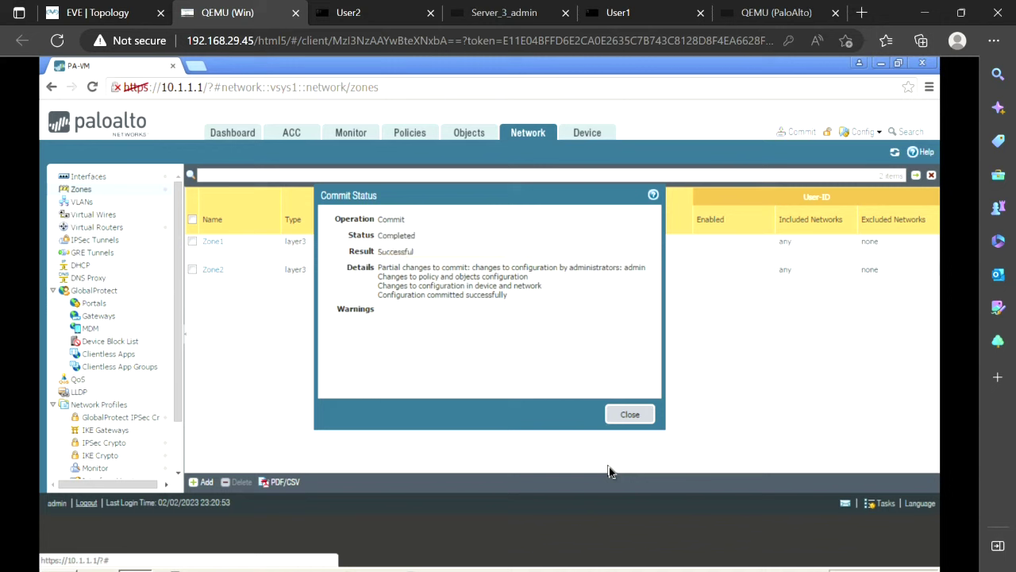
click(630, 413)
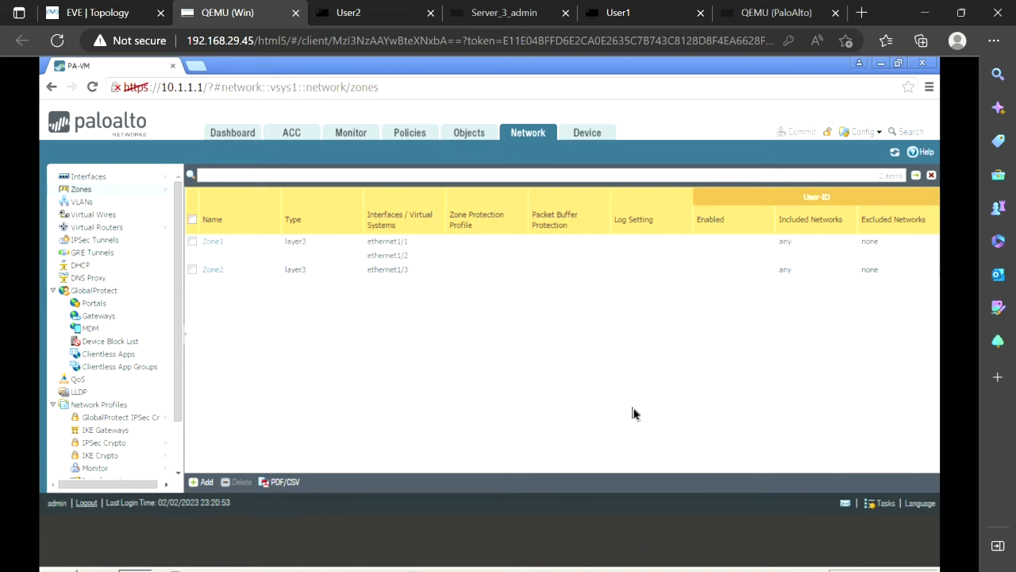
- Switch to User1's console and repeat the pings to 172.16.2.10 and 172.16.3.10
click(641, 18)
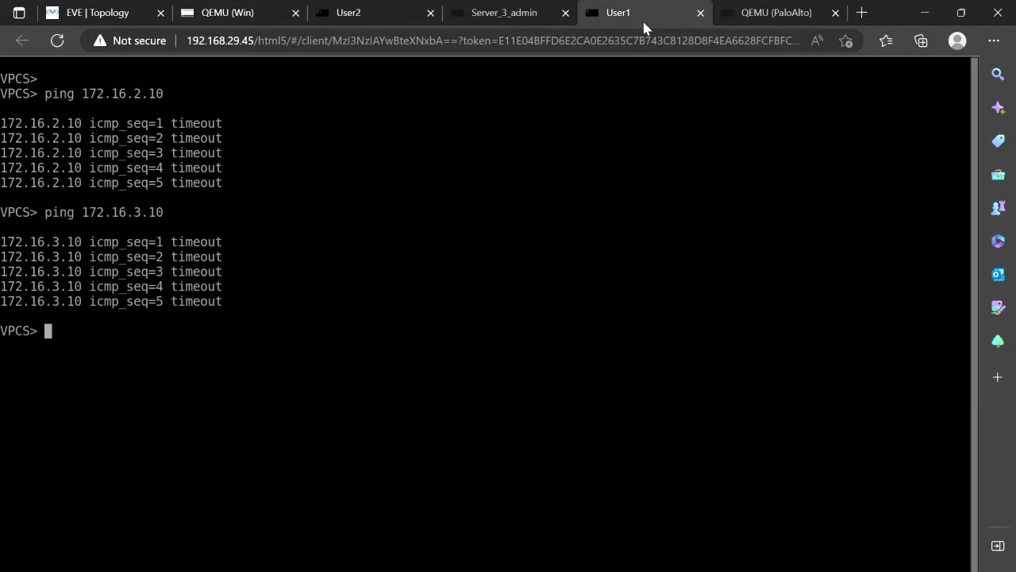
key(Up)
key(Up)
key(Down)
key(Up)
key(Return)
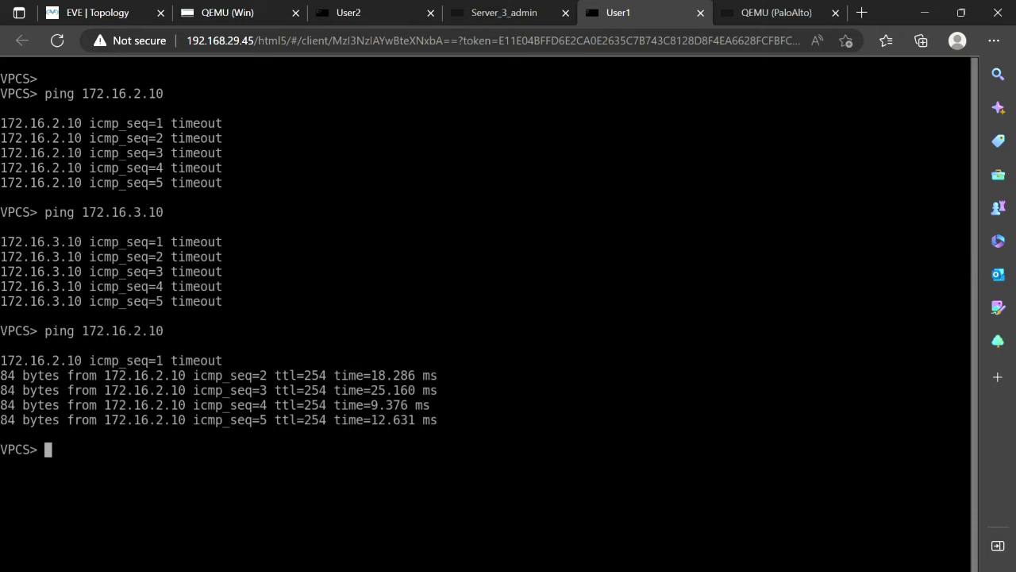
key(Up)
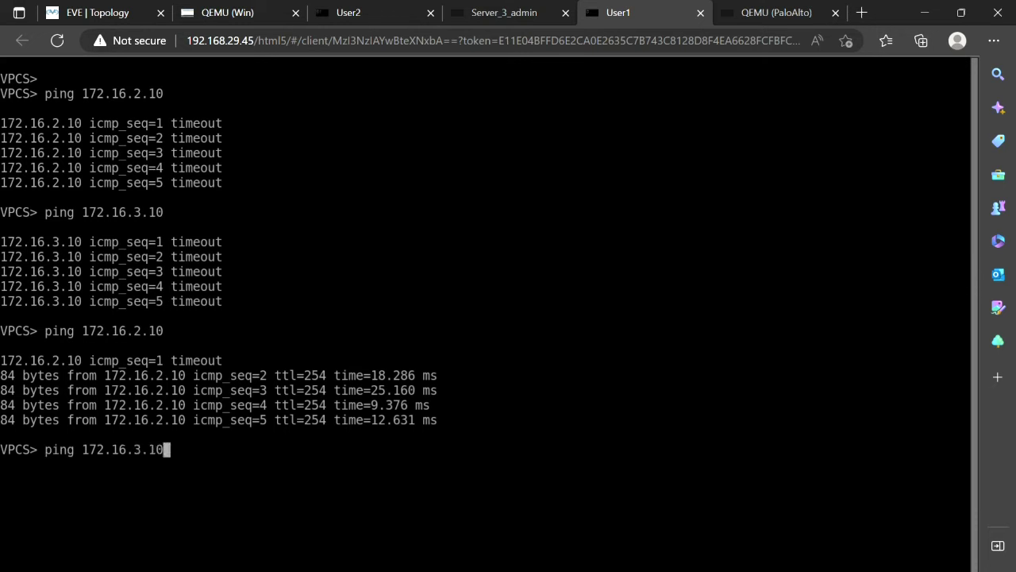
key(Return)
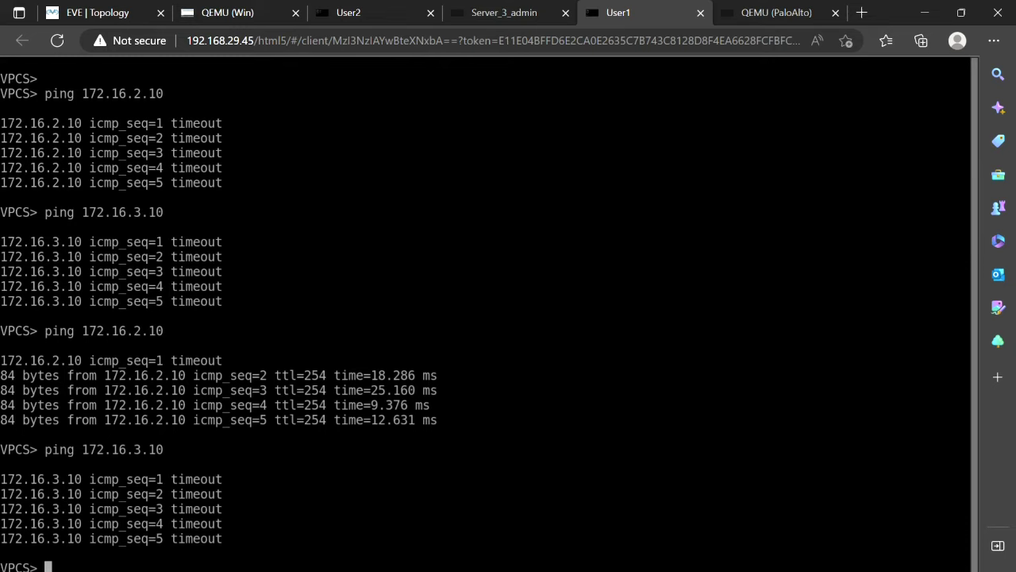
- Switch to the firewall's security policy rules and examine the source and destination zones of the intrazone-default rule
click(229, 12)
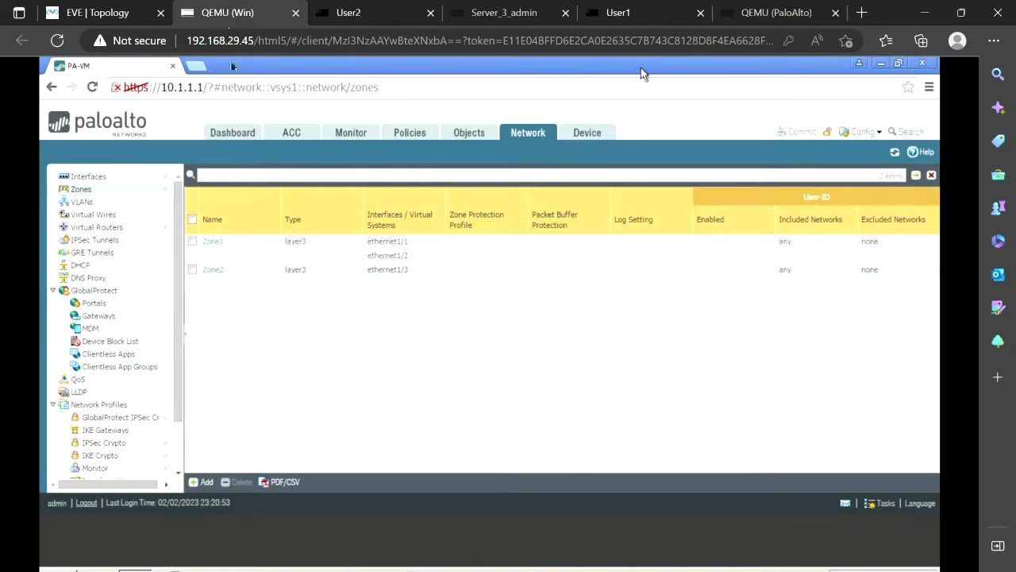
click(136, 344)
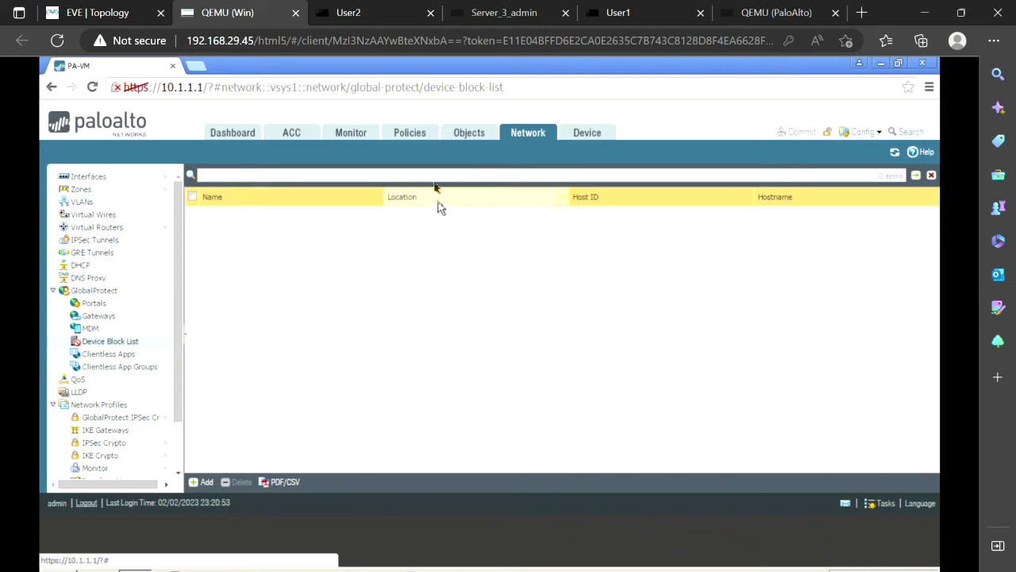
click(418, 137)
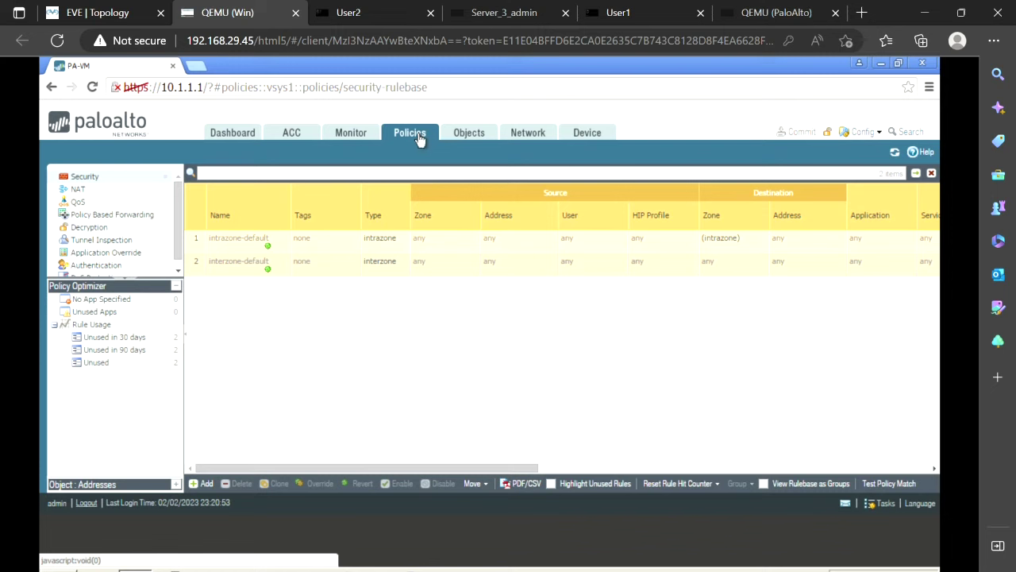
mouse_move(205, 230)
mouse_down()
mouse_move(205, 253)
mouse_move(223, 223)
mouse_move(276, 216)
mouse_move(283, 246)
mouse_up()
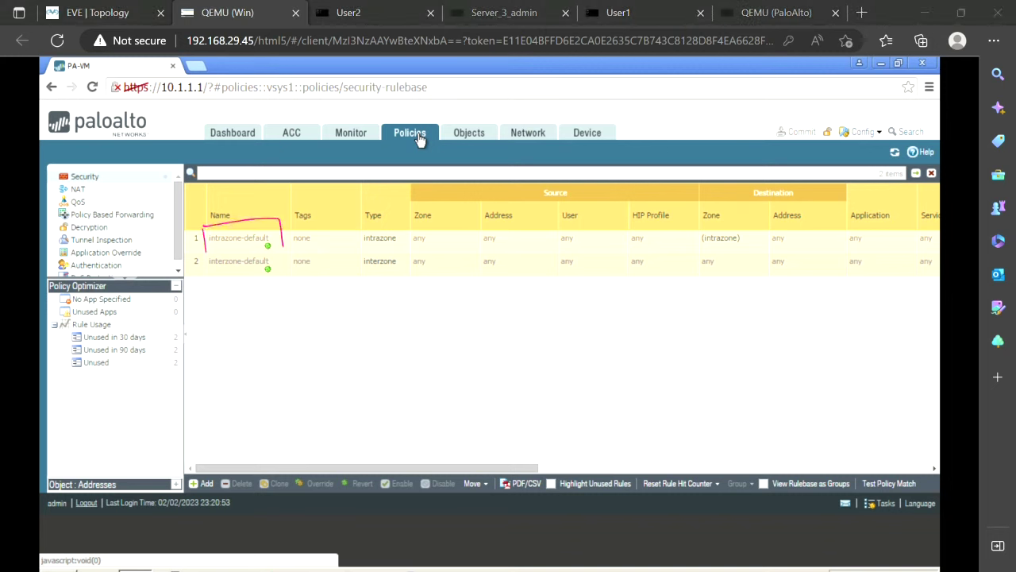
drag(207, 248, 283, 243)
mouse_move(433, 208)
mouse_down()
mouse_move(414, 226)
mouse_move(432, 253)
mouse_move(436, 213)
mouse_up()
mouse_move(711, 207)
mouse_down()
mouse_move(696, 246)
mouse_move(743, 248)
mouse_move(737, 210)
mouse_move(700, 207)
mouse_up()
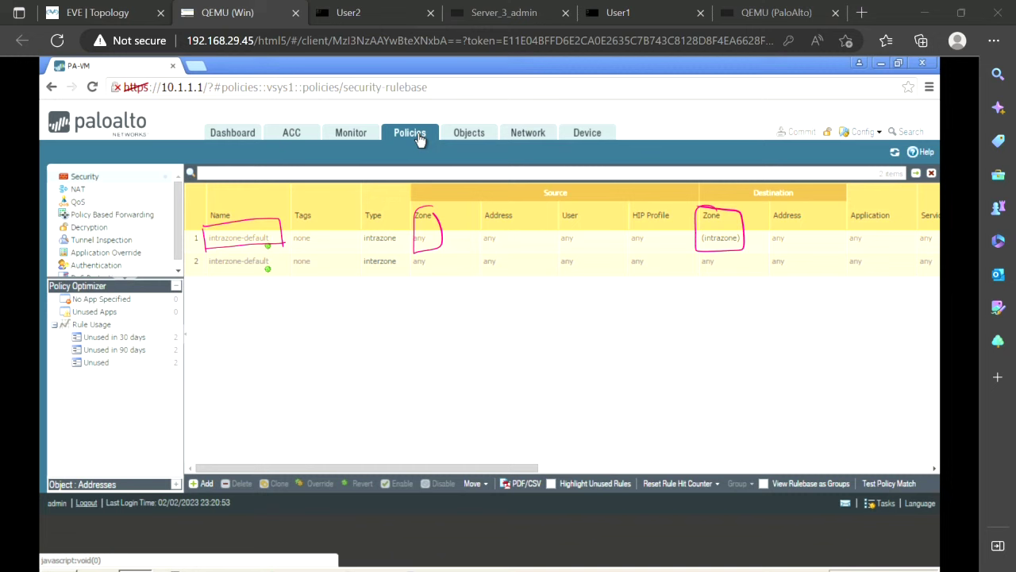
key(Escape)
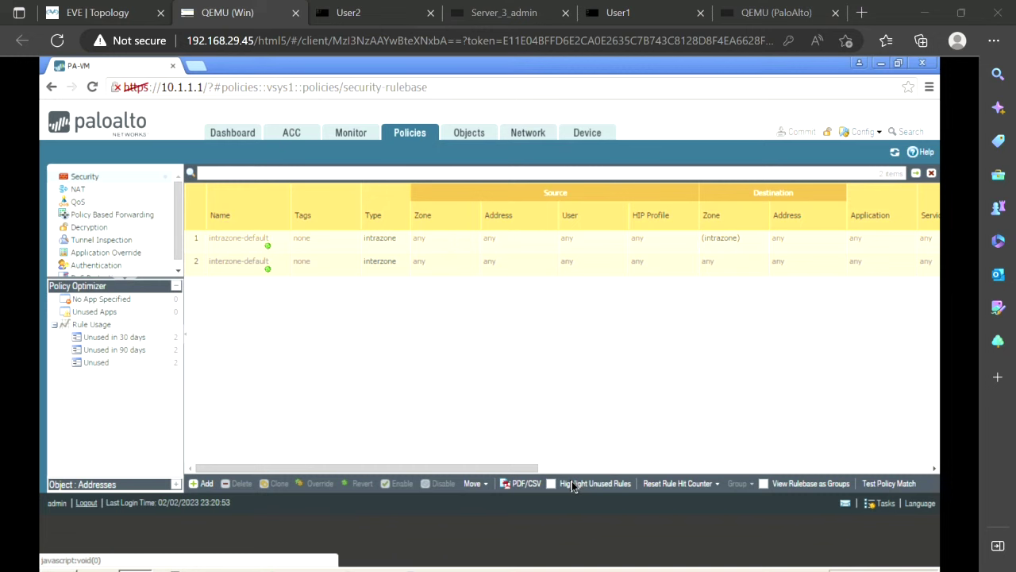
- Examine the actions of the intrazone-default and interzone-default security rules
drag(421, 469, 553, 470)
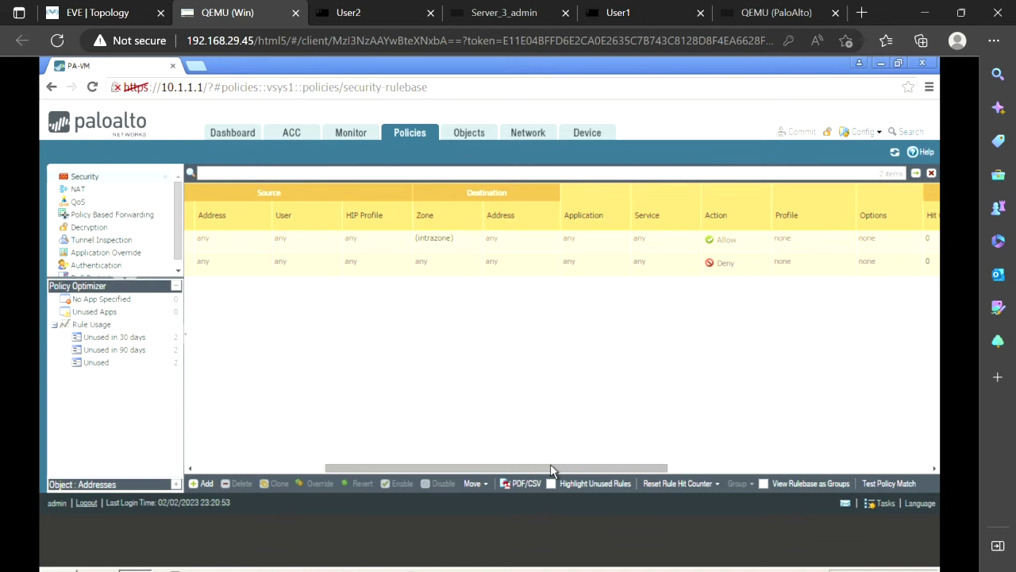
mouse_move(730, 231)
mouse_down()
mouse_move(707, 254)
mouse_move(727, 234)
mouse_up()
drag(704, 276, 731, 271)
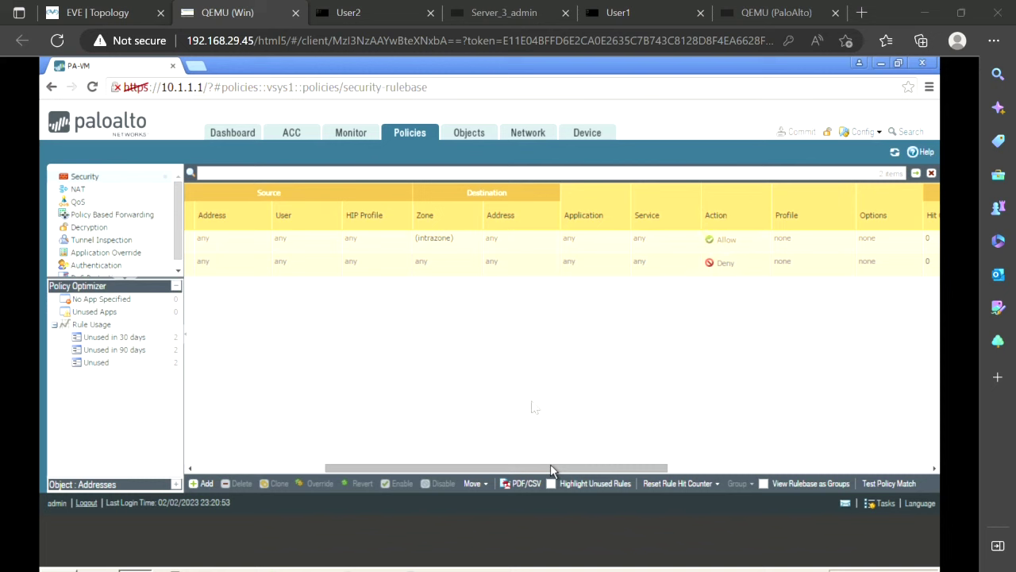
- Review the intrazone-default and interzone-default rules, annotating them on screen as Allow and Deny, and clear the annotations
drag(508, 468, 309, 452)
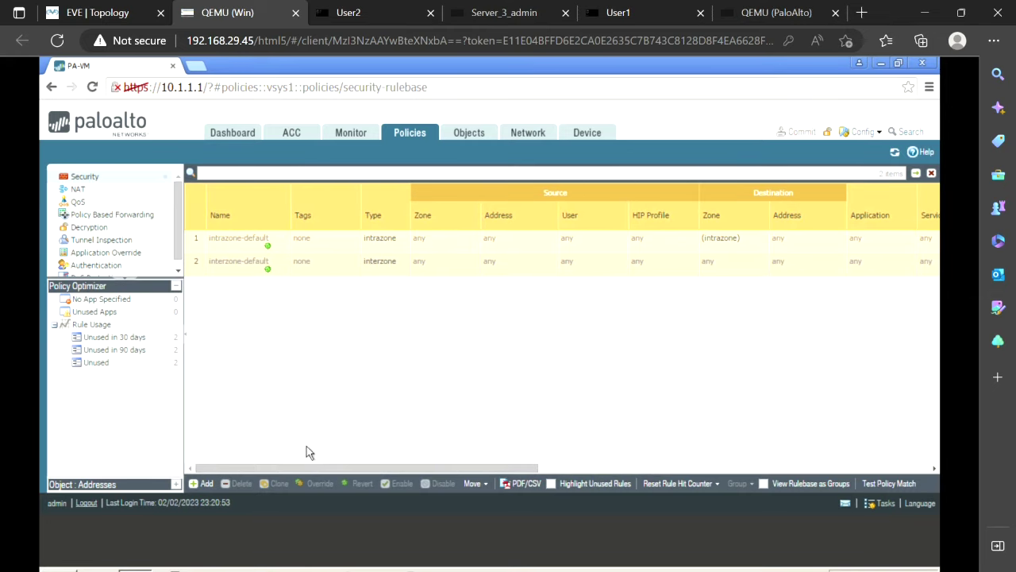
mouse_move(270, 235)
mouse_down()
mouse_move(310, 211)
mouse_move(327, 175)
mouse_move(343, 197)
mouse_move(370, 183)
mouse_up()
drag(253, 269, 297, 299)
mouse_move(287, 291)
mouse_down()
mouse_move(289, 308)
mouse_move(349, 309)
mouse_move(376, 332)
mouse_move(381, 387)
mouse_move(403, 385)
mouse_up()
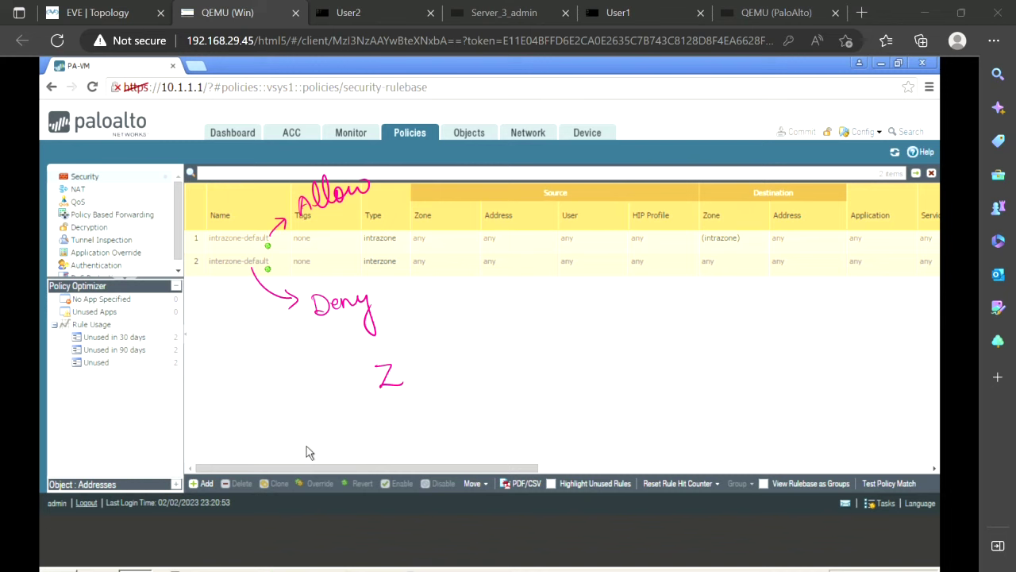
key(Escape)
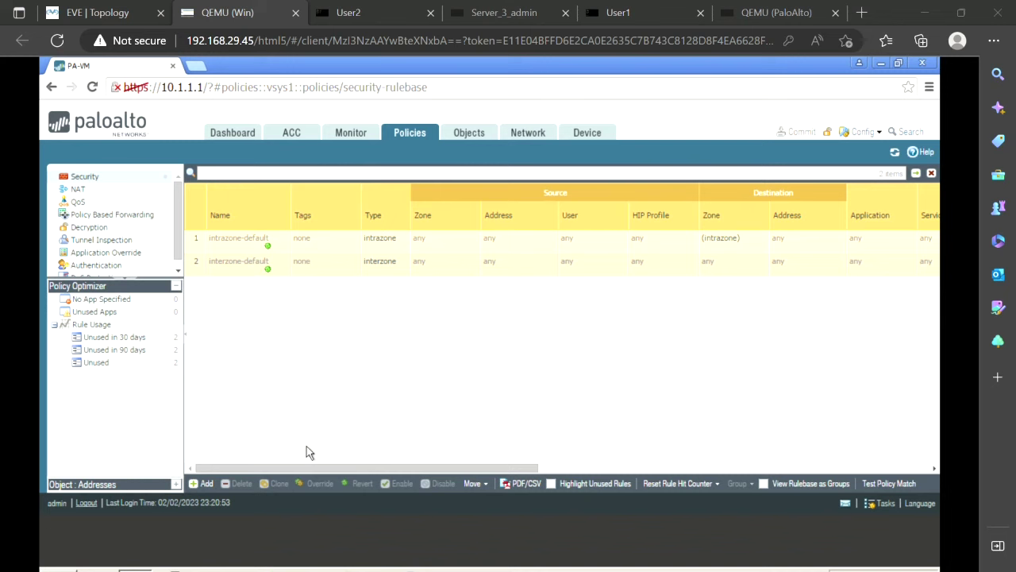
- Switch to the EVE-NG topology, trace the User1-to-Server path as Allow and the User1-to-User2 path as Deny, and clear the annotations
click(100, 14)
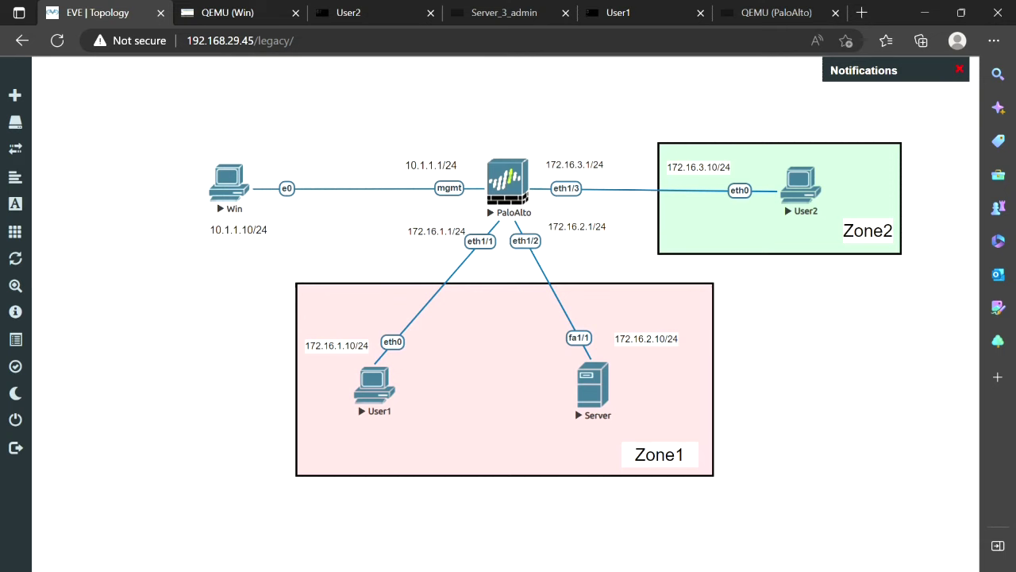
mouse_move(371, 357)
mouse_down()
mouse_move(383, 297)
mouse_move(499, 287)
mouse_move(558, 364)
mouse_move(544, 358)
mouse_move(563, 344)
mouse_up()
mouse_move(427, 343)
mouse_down()
mouse_move(432, 325)
mouse_move(445, 336)
mouse_up()
mouse_move(457, 307)
mouse_down()
mouse_move(454, 336)
mouse_move(495, 315)
mouse_up()
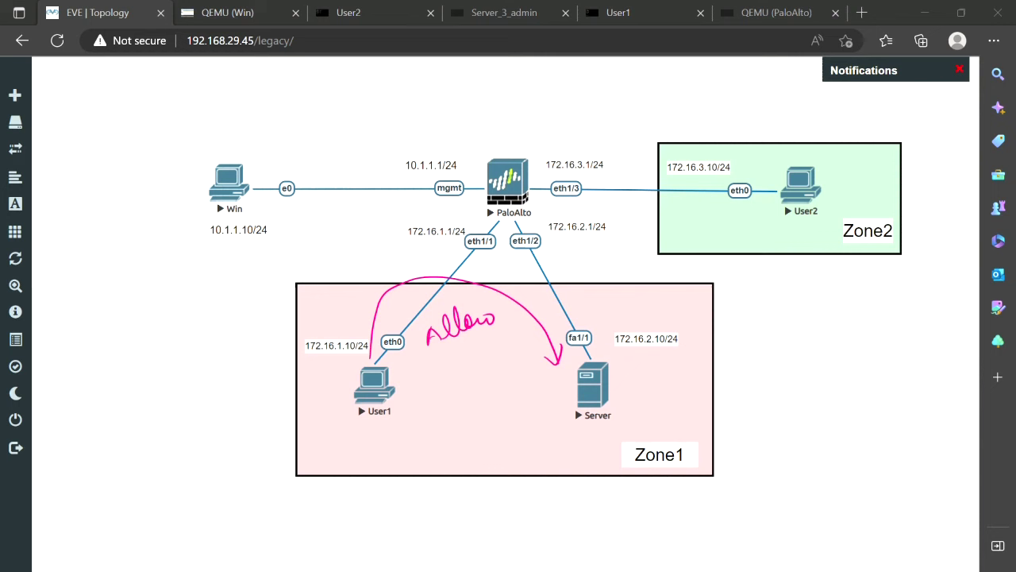
mouse_move(375, 356)
mouse_down()
mouse_move(467, 218)
mouse_move(617, 143)
mouse_move(714, 133)
mouse_move(708, 142)
mouse_up()
mouse_move(573, 133)
mouse_down()
mouse_move(580, 116)
mouse_move(578, 140)
mouse_move(621, 116)
mouse_move(624, 146)
mouse_up()
drag(596, 131, 646, 168)
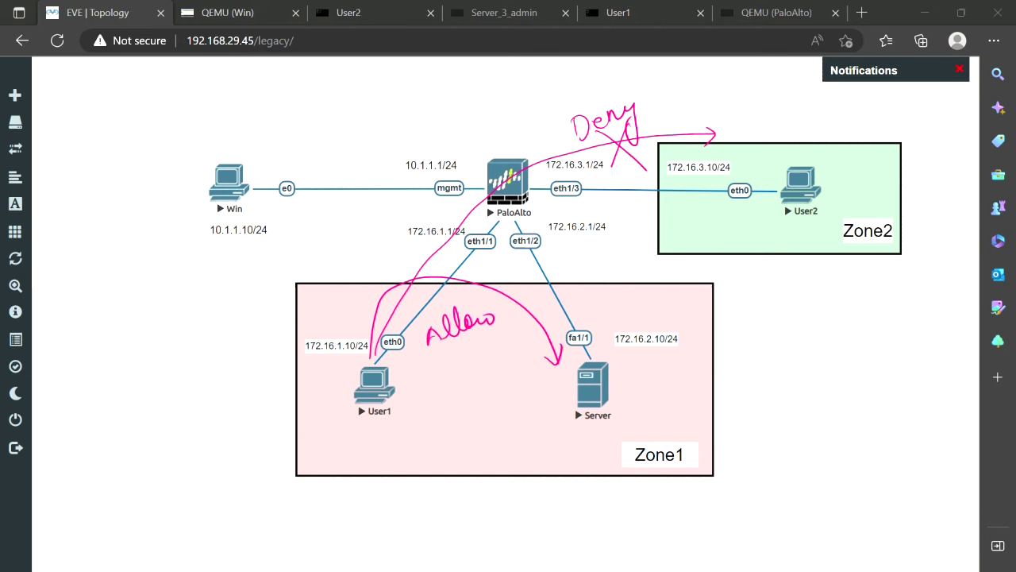
key(Escape)
- Return to the firewall's security policy rules and add a new rule named "Allow traffic"
key(ctrl+Tab)
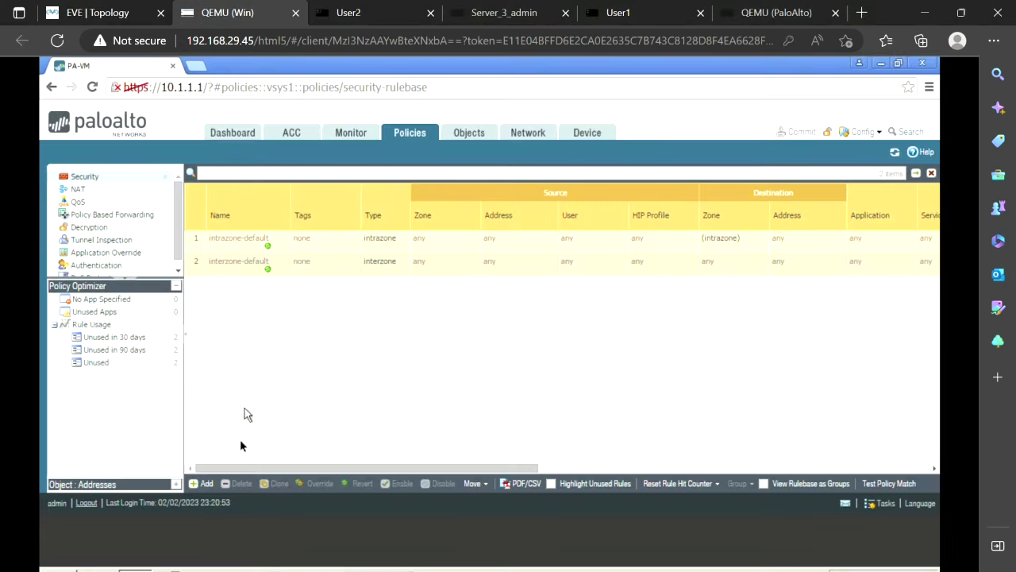
click(206, 486)
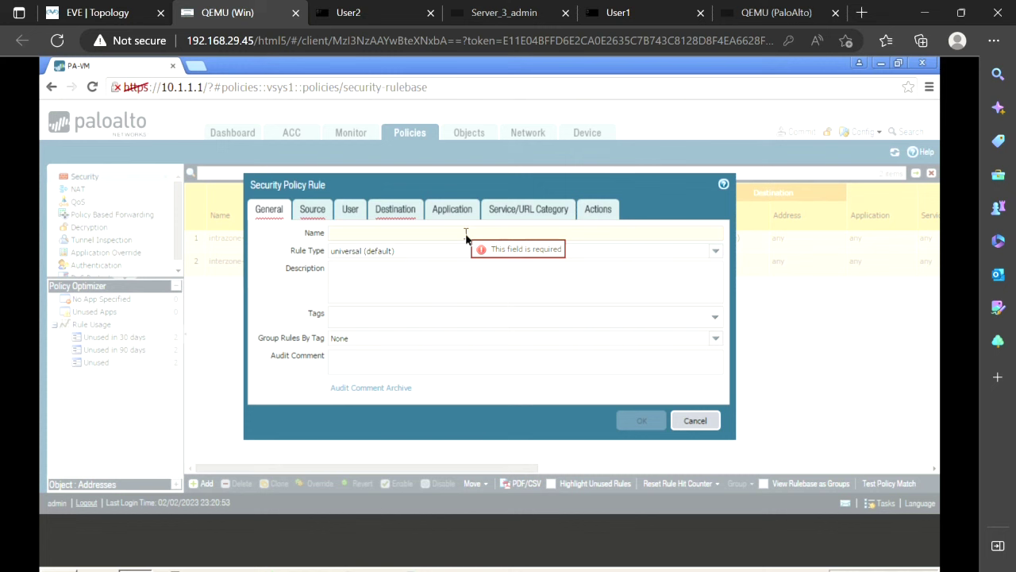
text(Cli)
key(BackSpace)
key(BackSpace)
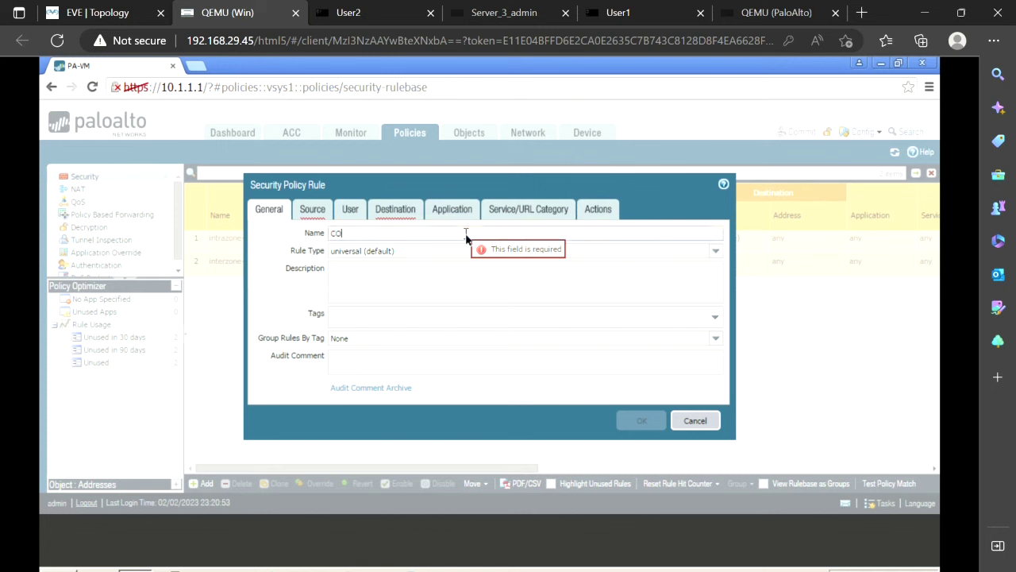
key(BackSpace)
text(Allow traffic)
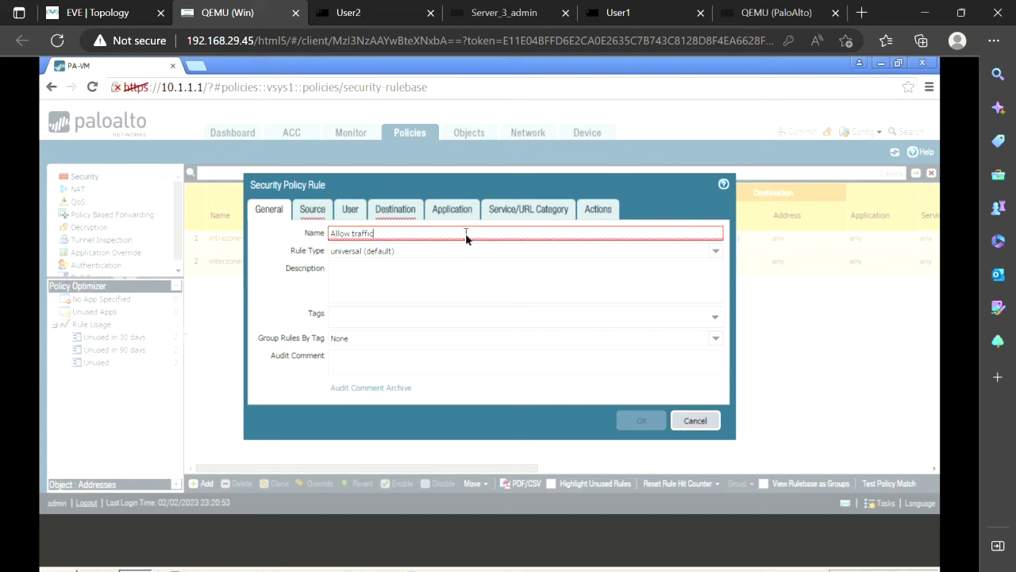
- Set the new rule's source zone to Zone1 and destination zone to Zone2, and save the rule
click(313, 210)
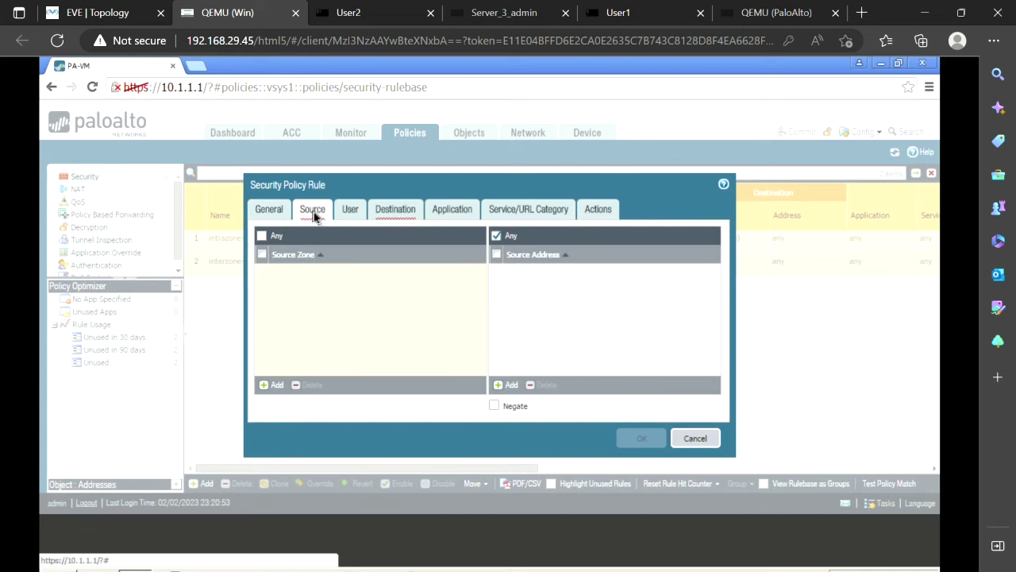
click(268, 388)
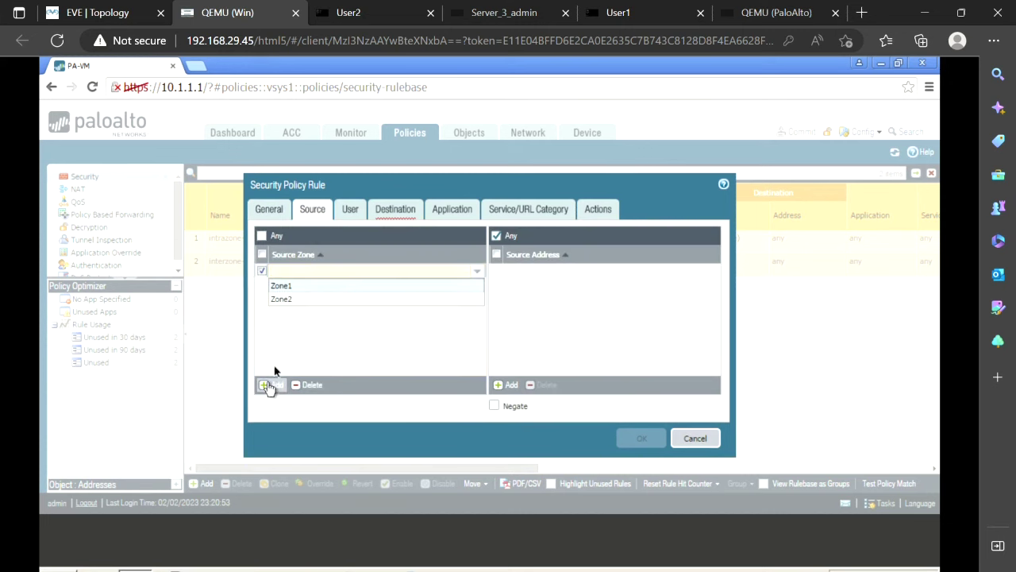
click(292, 287)
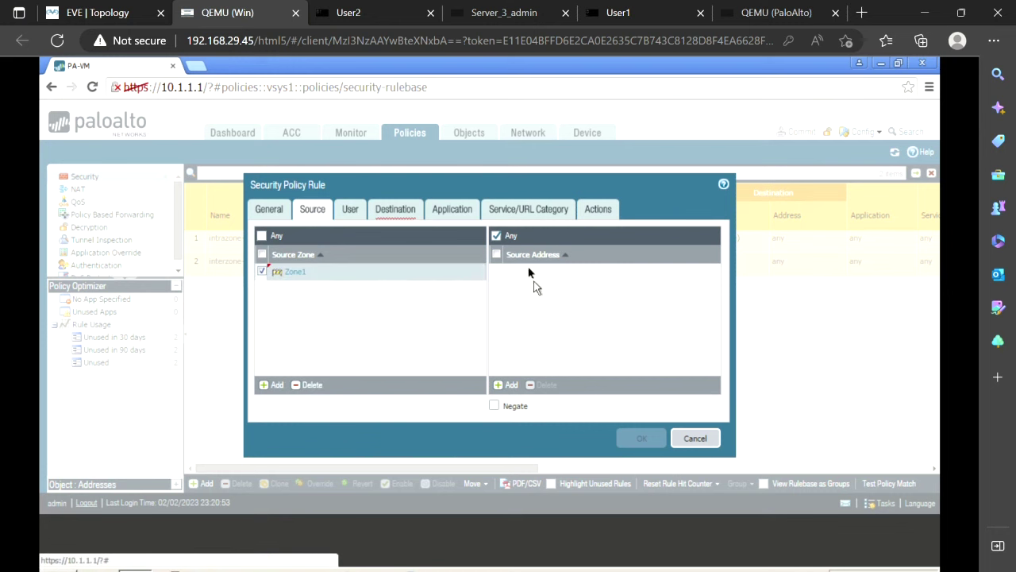
click(389, 214)
click(275, 384)
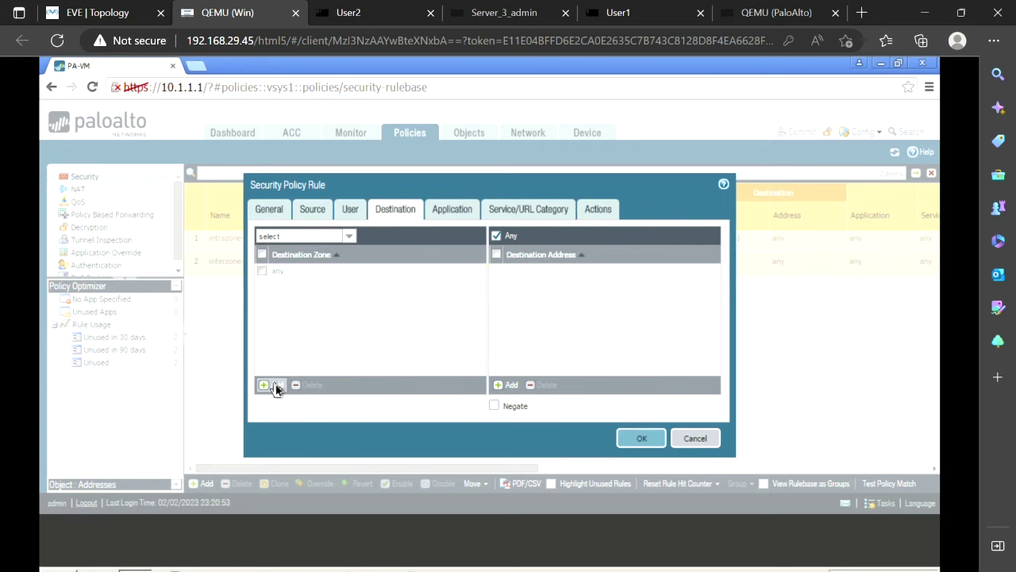
click(290, 299)
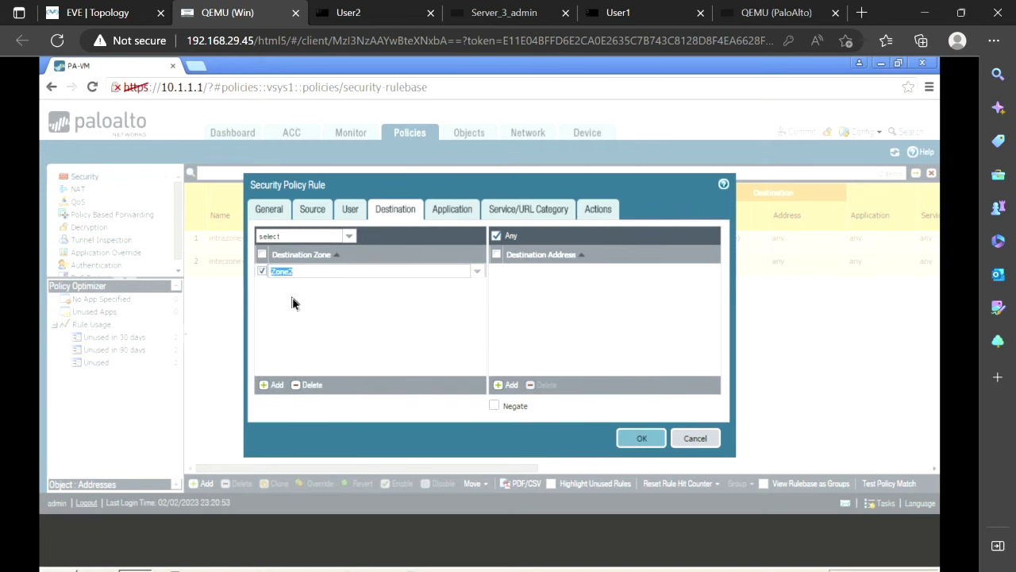
click(647, 437)
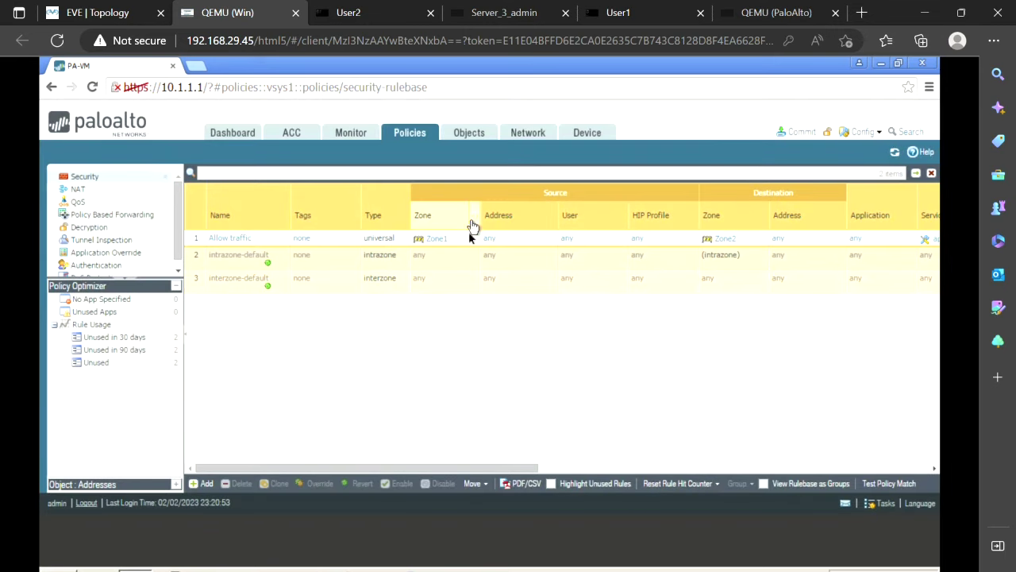
- Commit the admin's policy-and-objects changes and dismiss the commit status
click(800, 132)
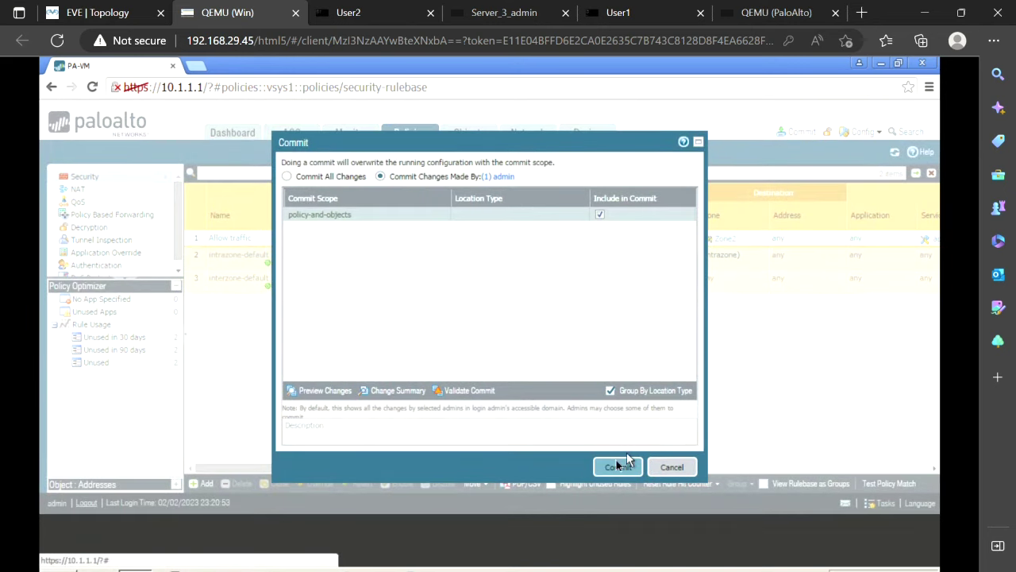
click(619, 465)
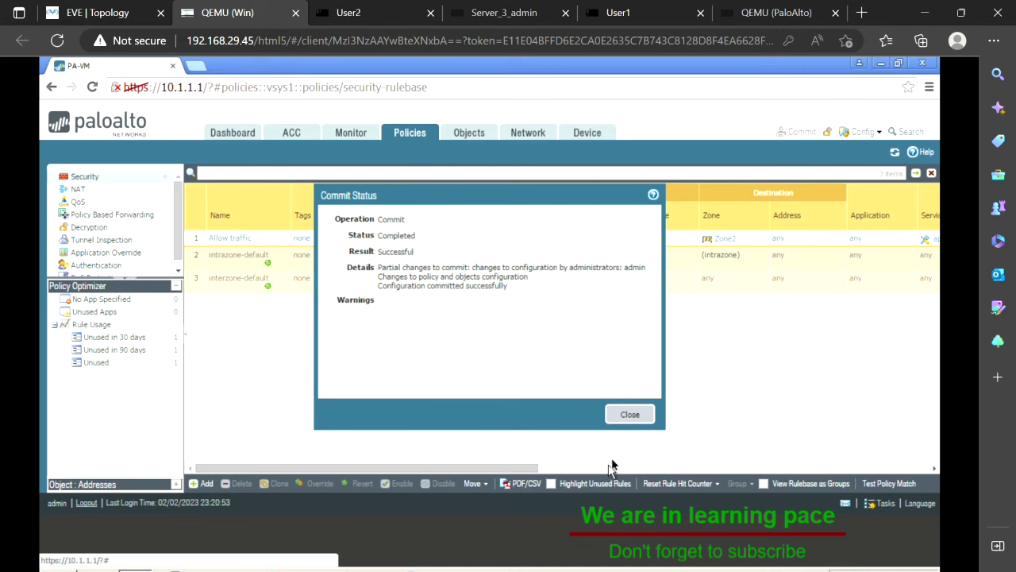
click(623, 414)
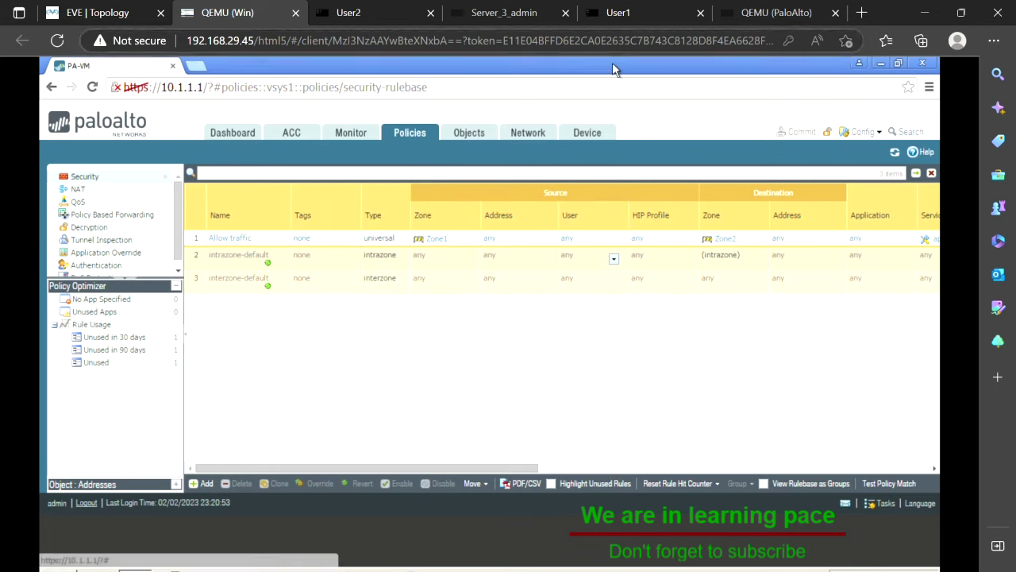
- Switch to User1's console and repeat the ping to 172.16.3.10
click(645, 12)
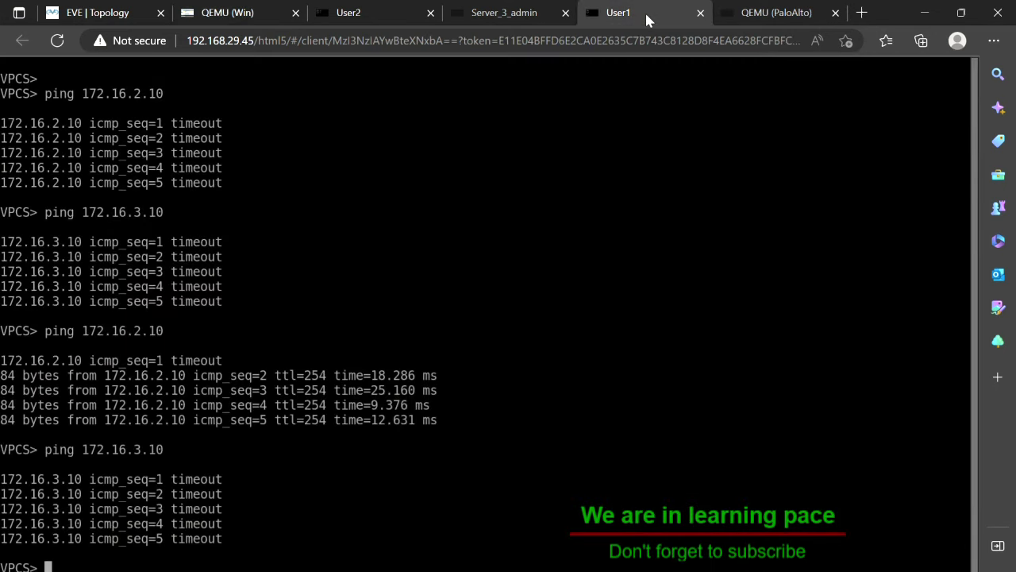
key(Up)
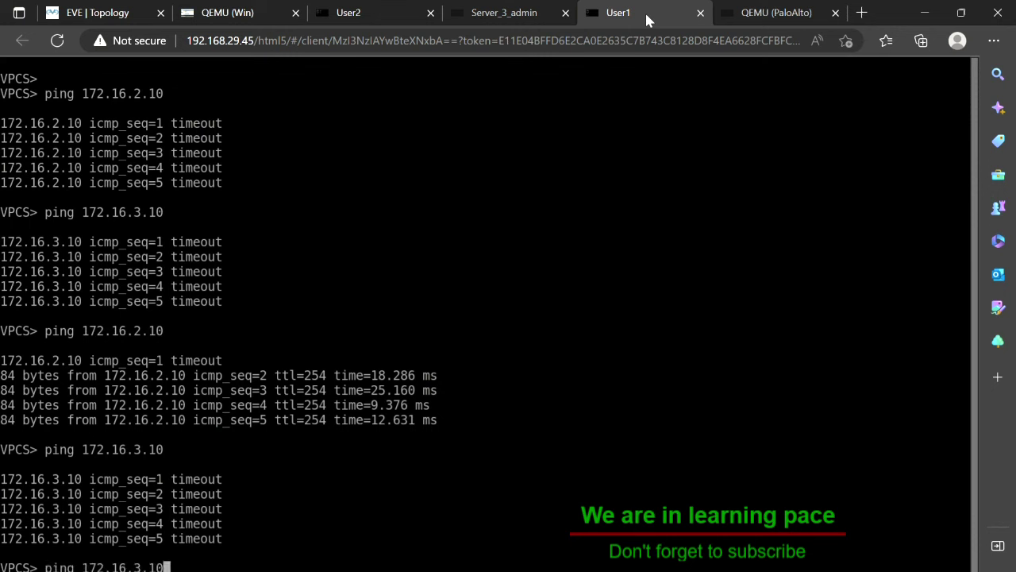
key(Return)
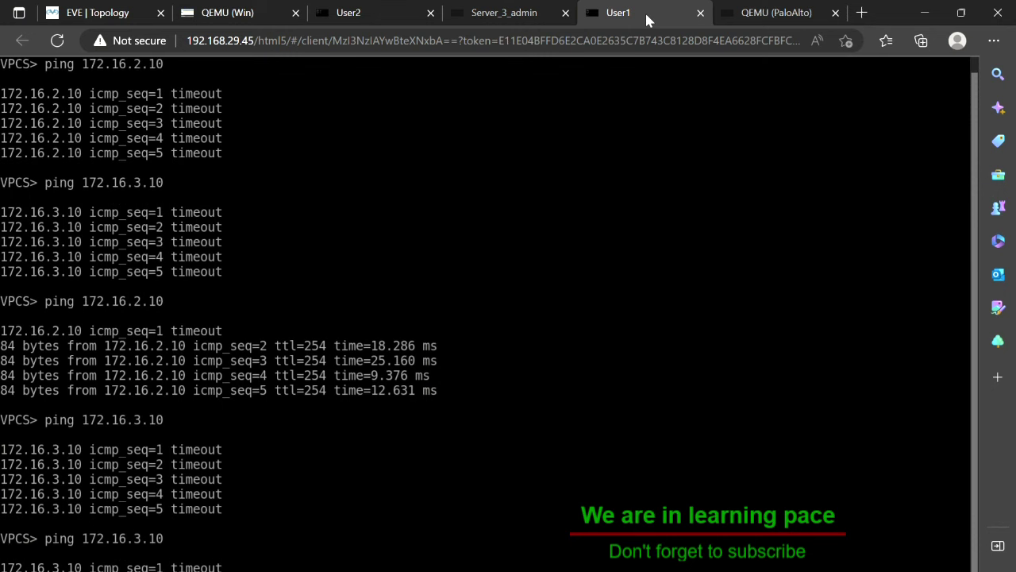